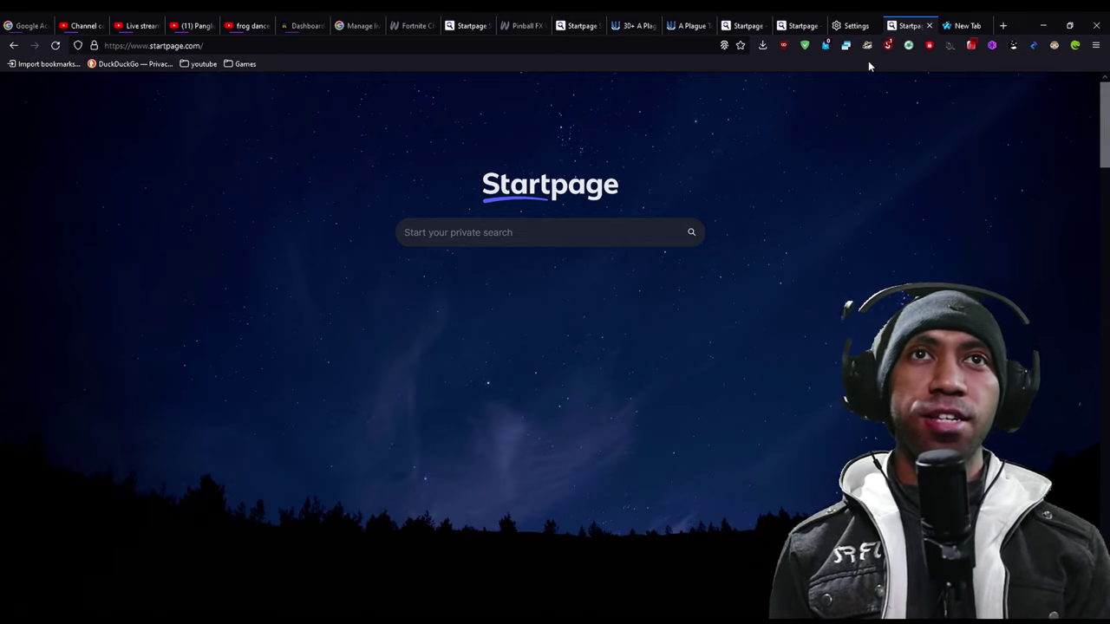
Load startpage.com in the empty new browser tab
scroll(902, 139, "down", 2)
scroll(894, 148, "up", 2)
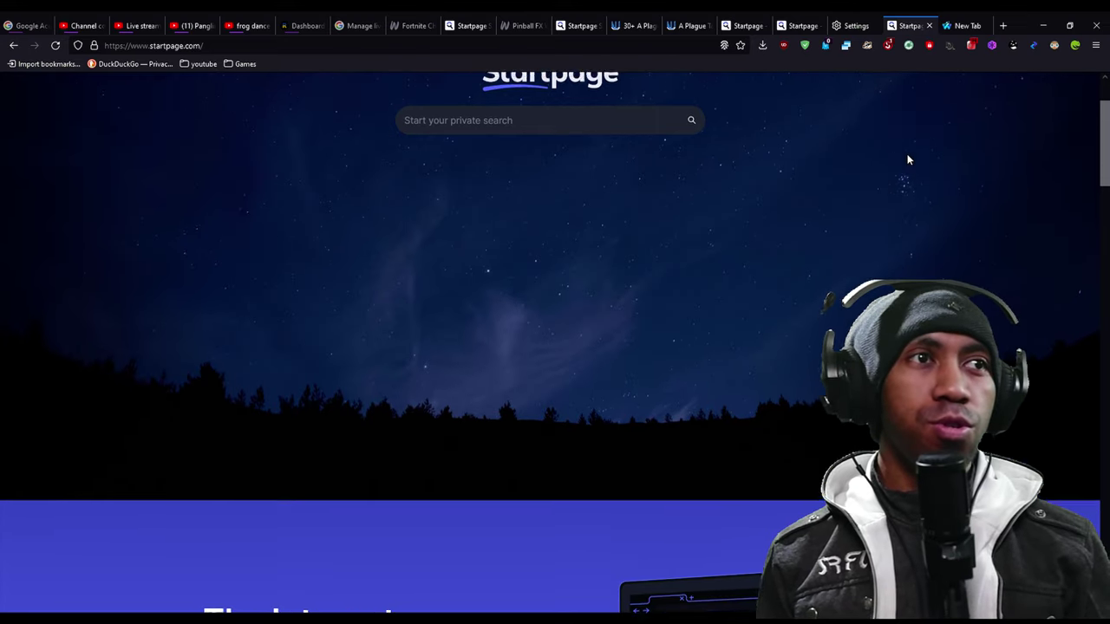
left_click(958, 26)
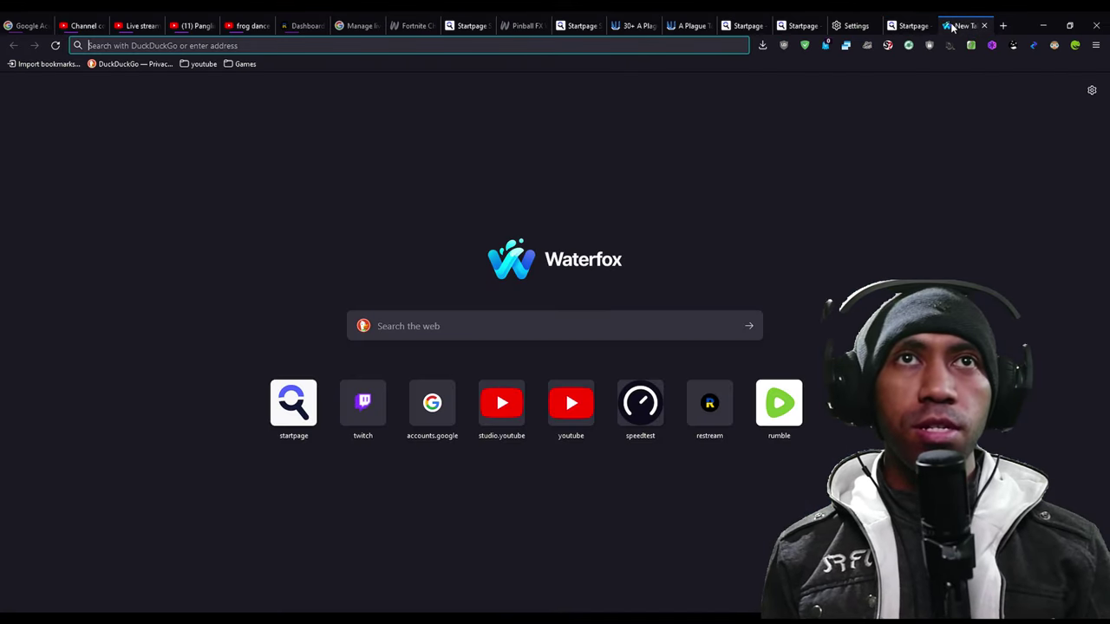
left_click(486, 45)
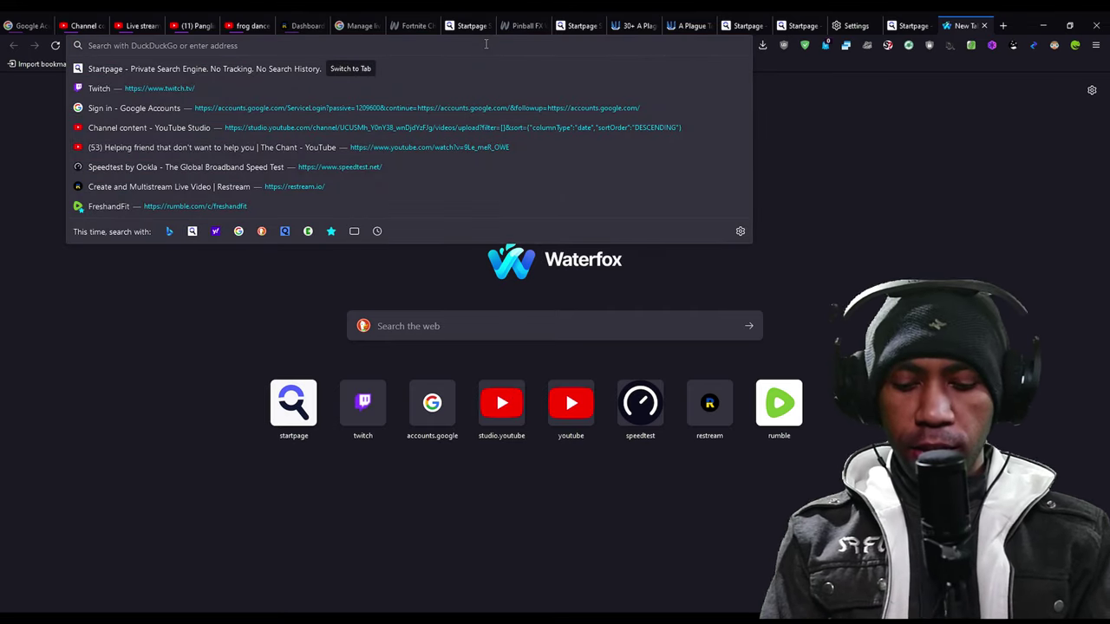
type("sa")
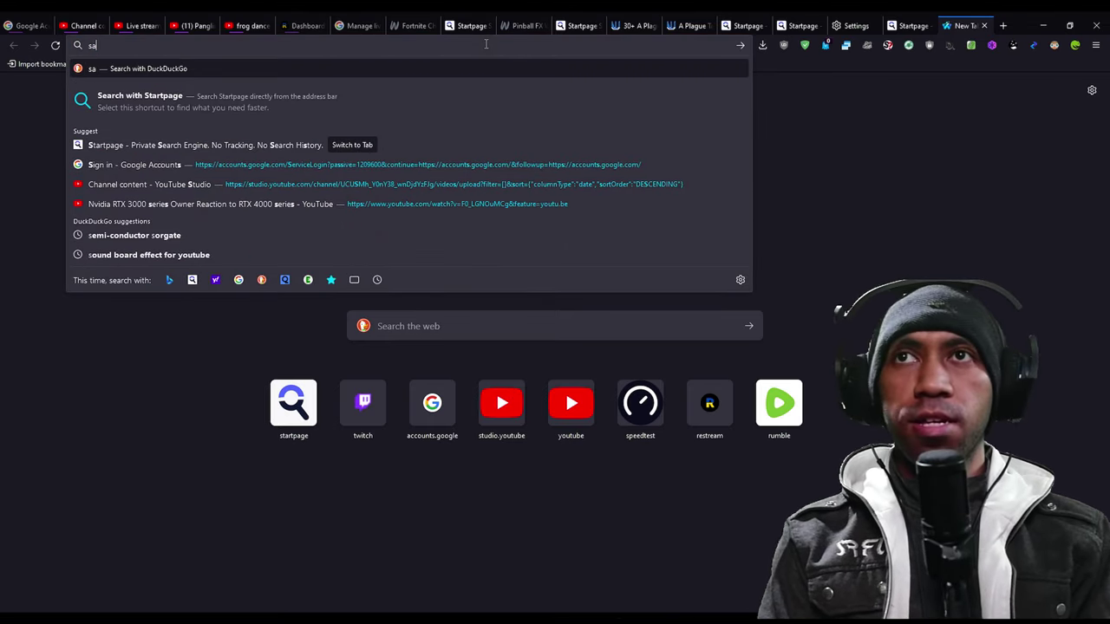
key("BackSpace")
type("tartpage.com/")
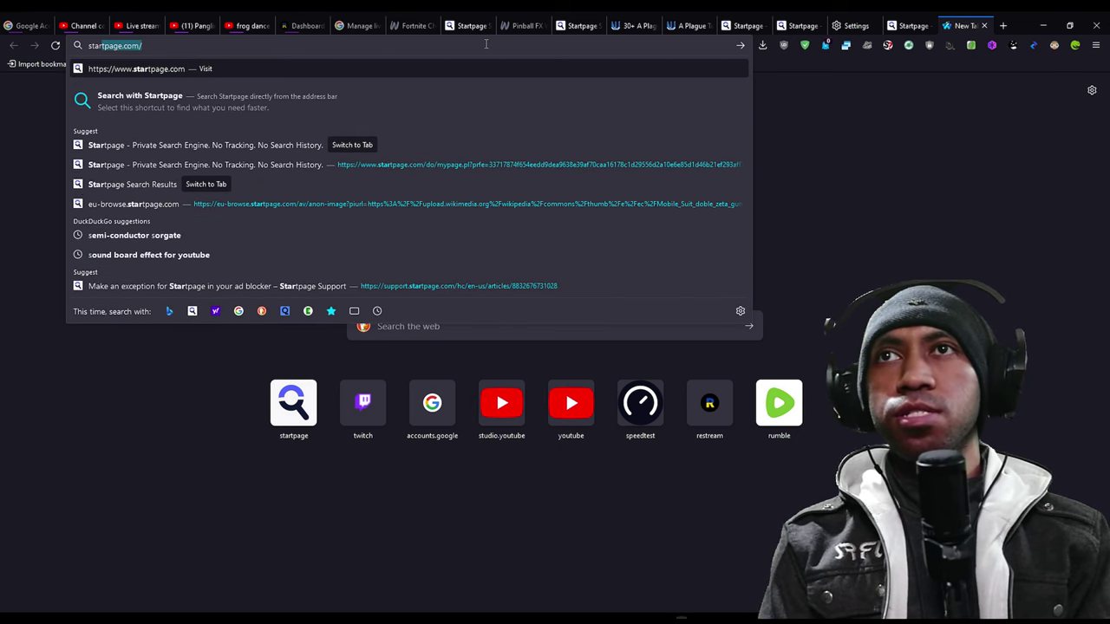
key("Right")
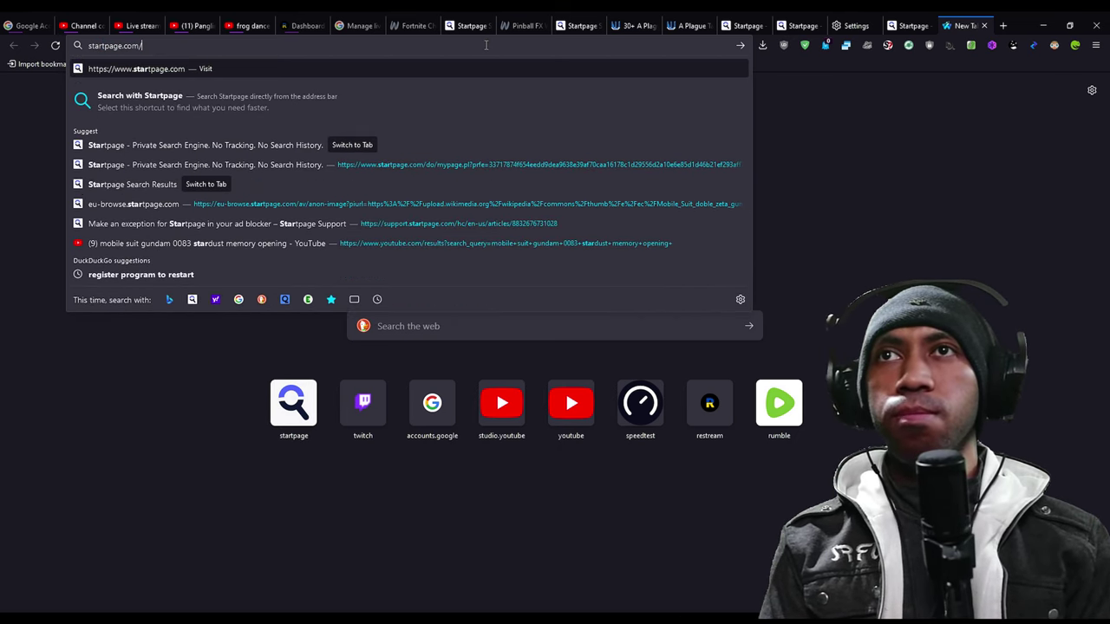
key("Return")
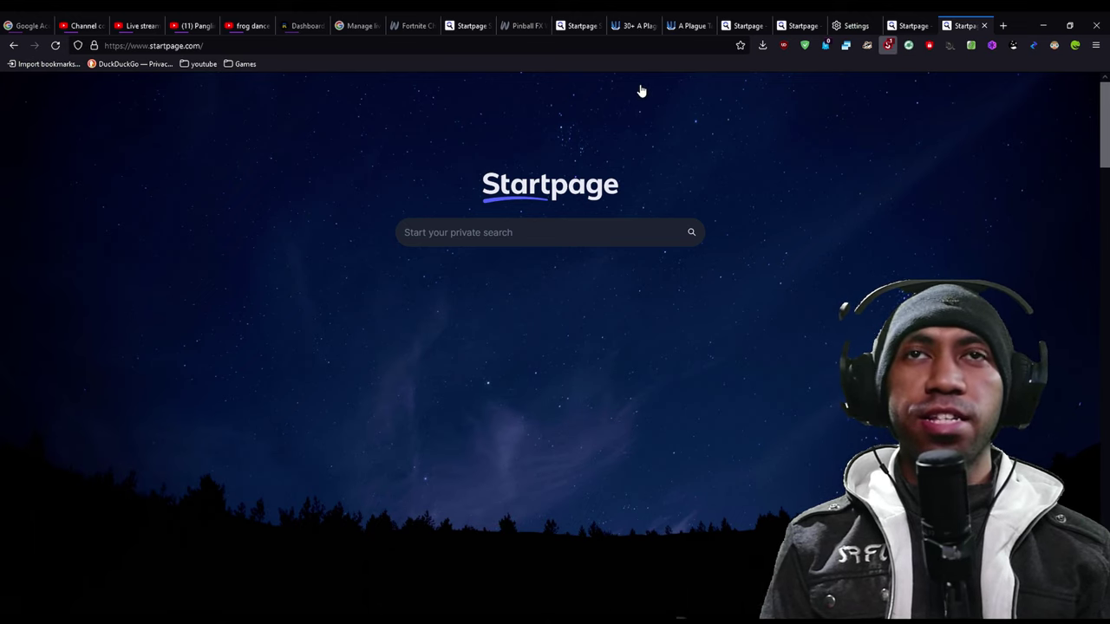
Reload the Startpage homepage and look through it down to its lower sections
key("F5")
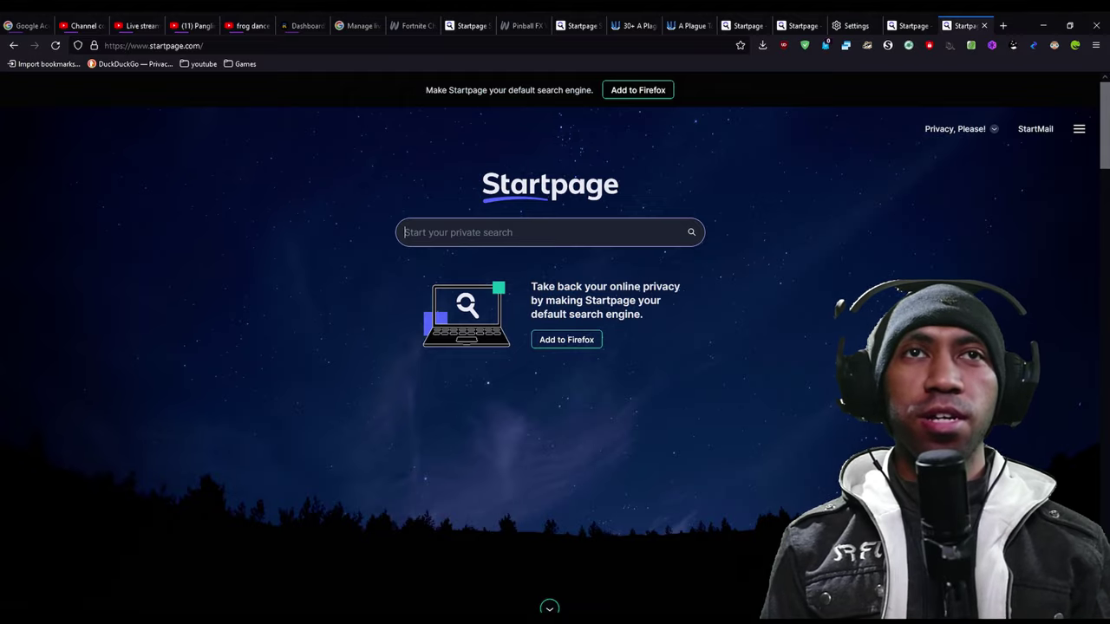
scroll(756, 193, "down", 5)
scroll(759, 194, "up", 3)
scroll(761, 198, "down", 10)
scroll(762, 200, "down", 5)
scroll(762, 200, "up", 15)
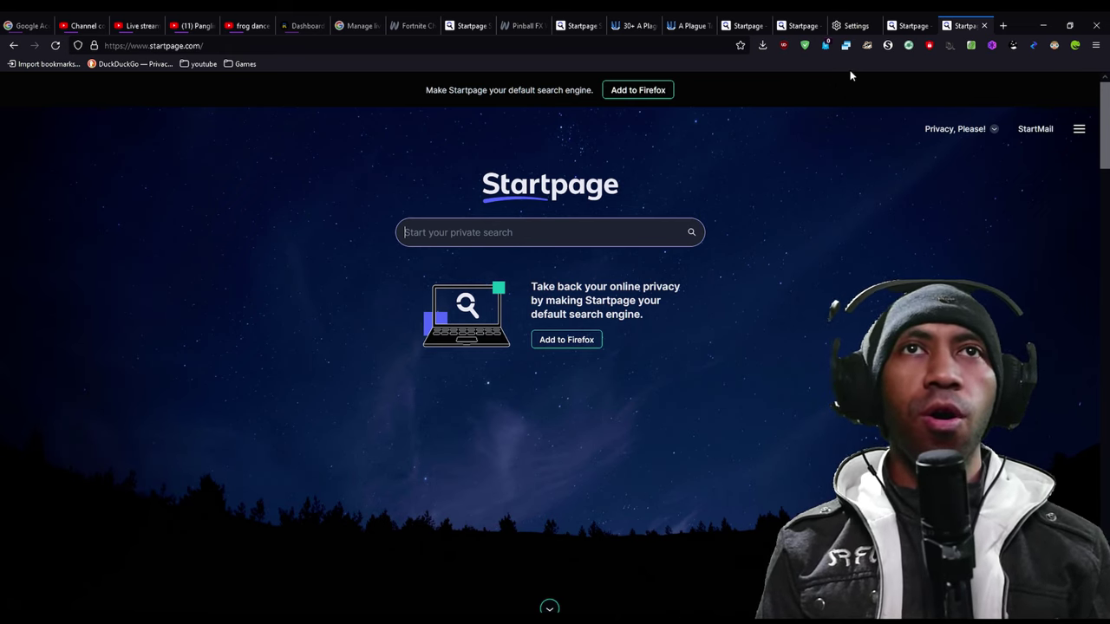
Turn off the ad-blocking and tracker-blocking extensions for startpage.com and reload the homepage
left_click(785, 45)
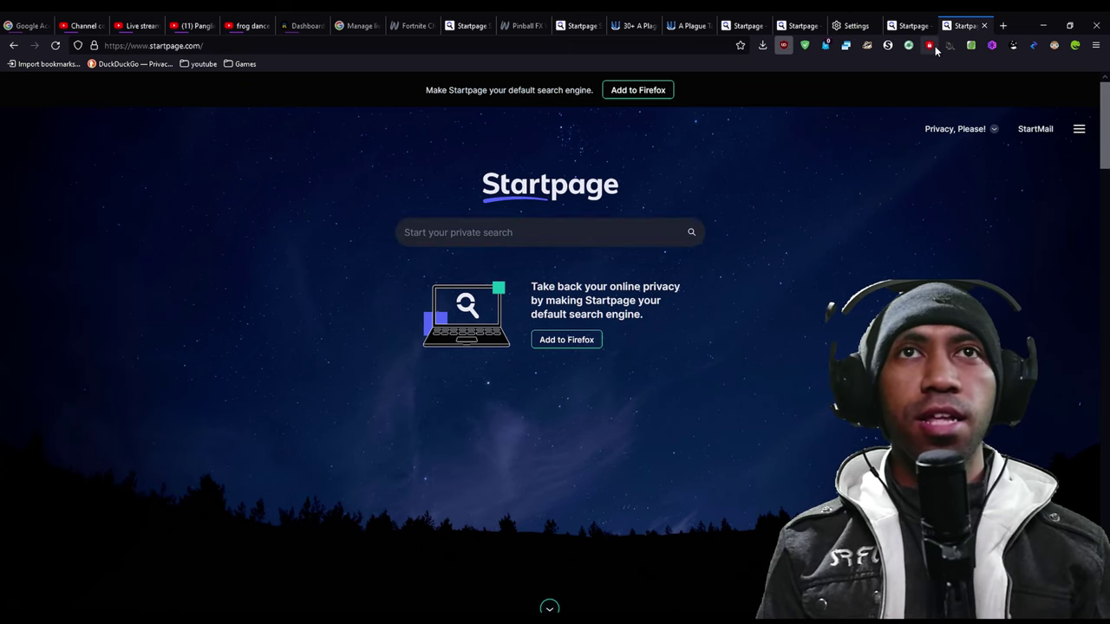
left_click(886, 47)
left_click(783, 47)
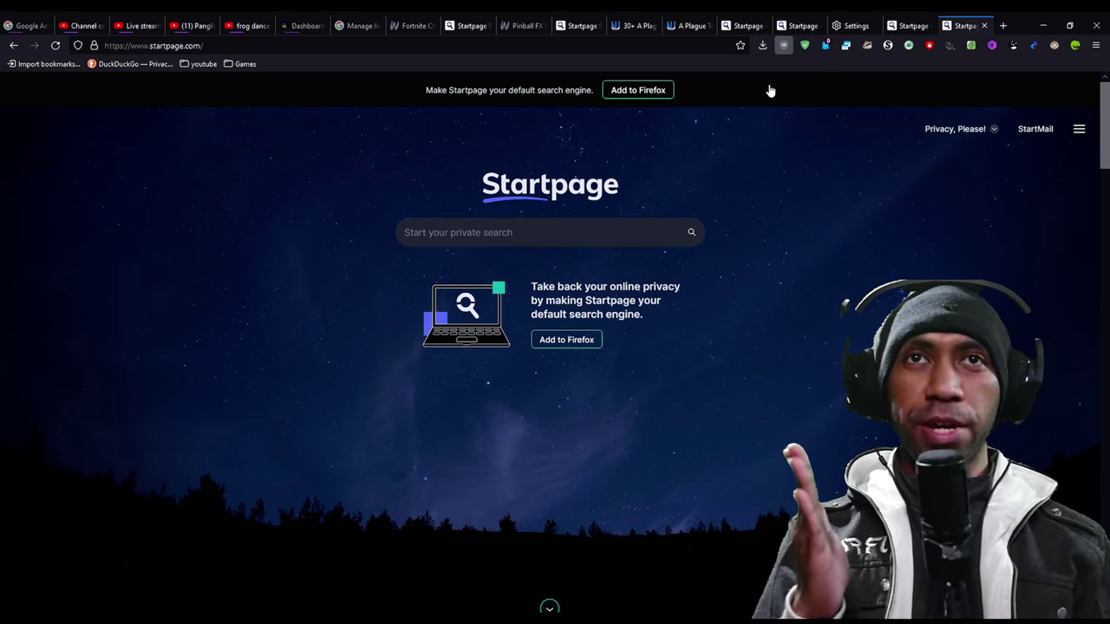
key("F5")
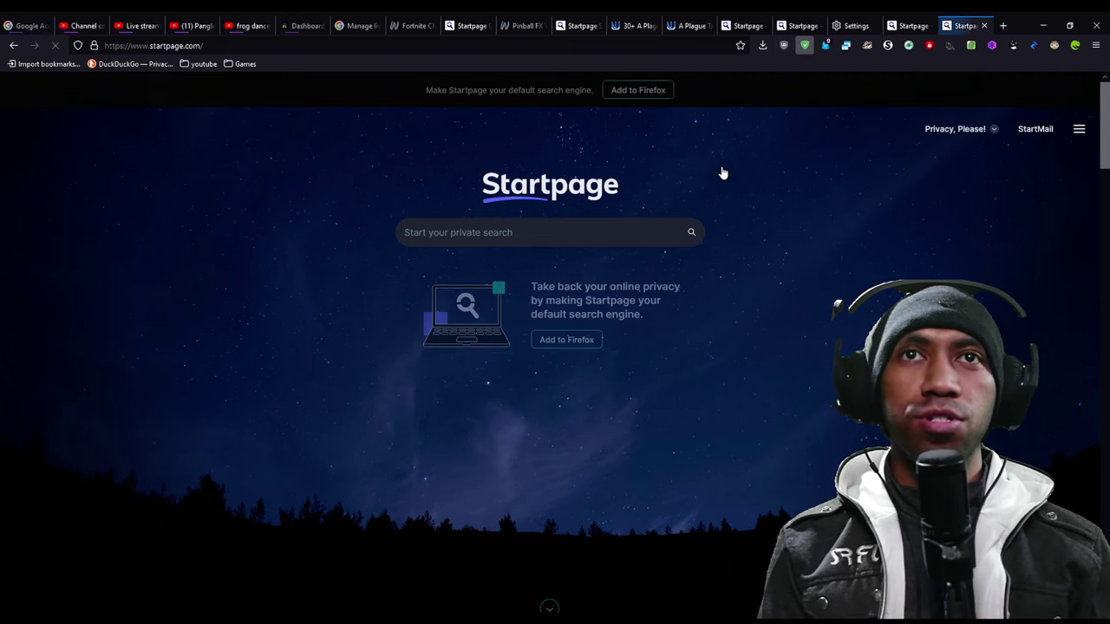
key("F5")
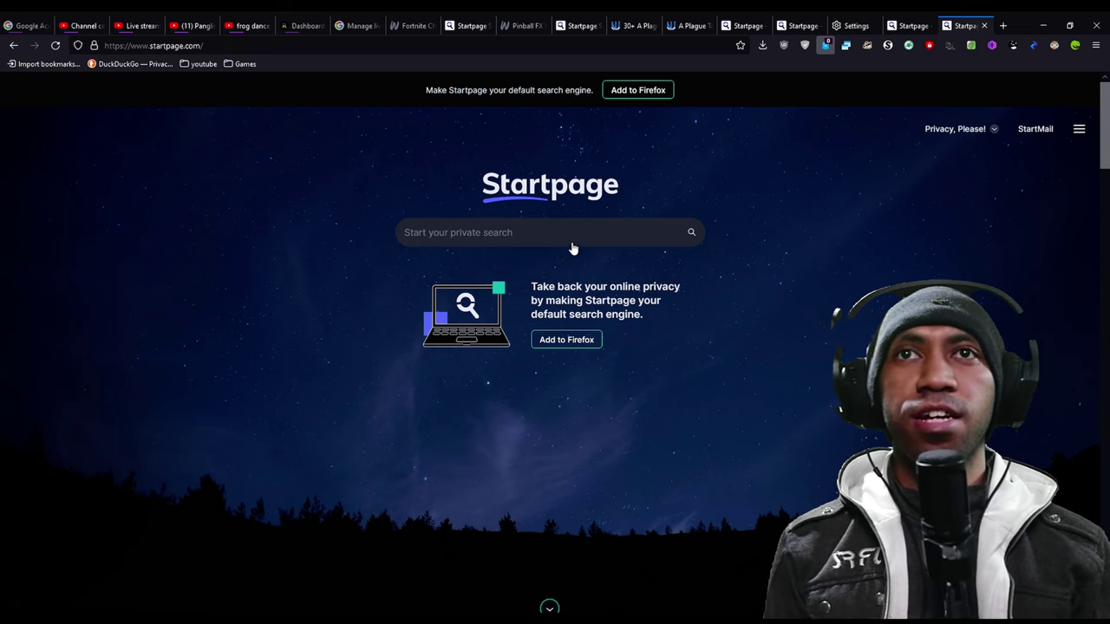
left_click(874, 56)
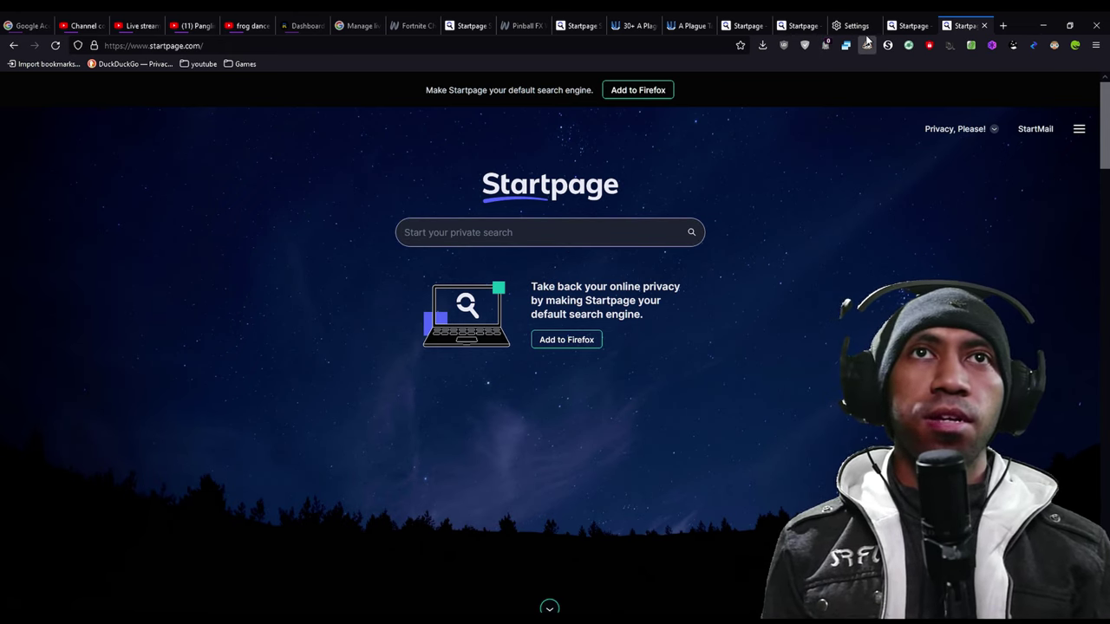
left_click(866, 45)
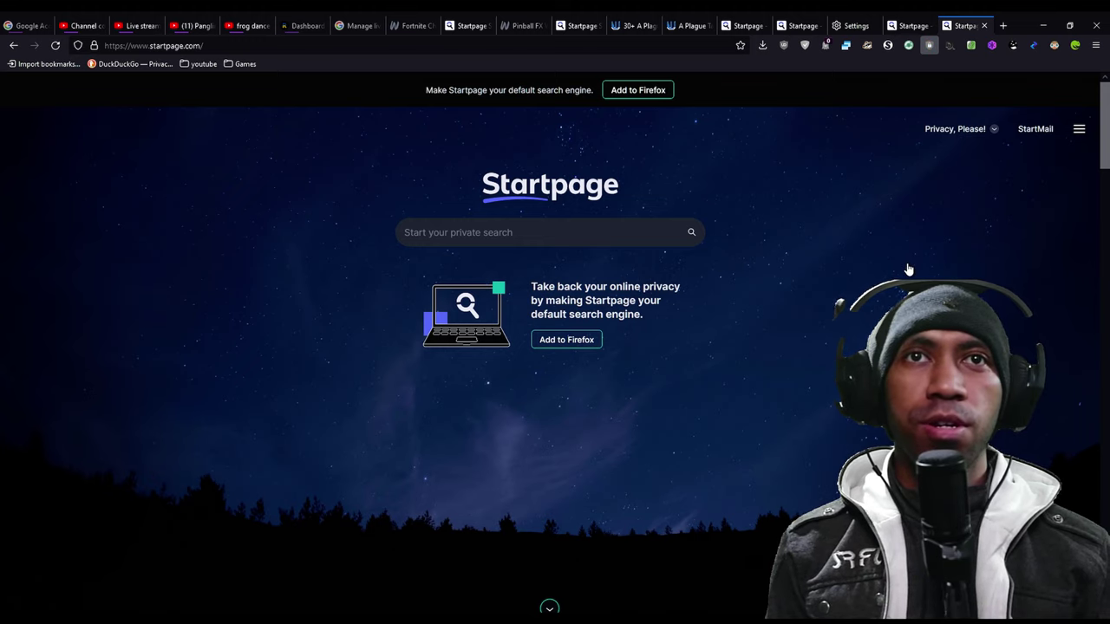
key("F5")
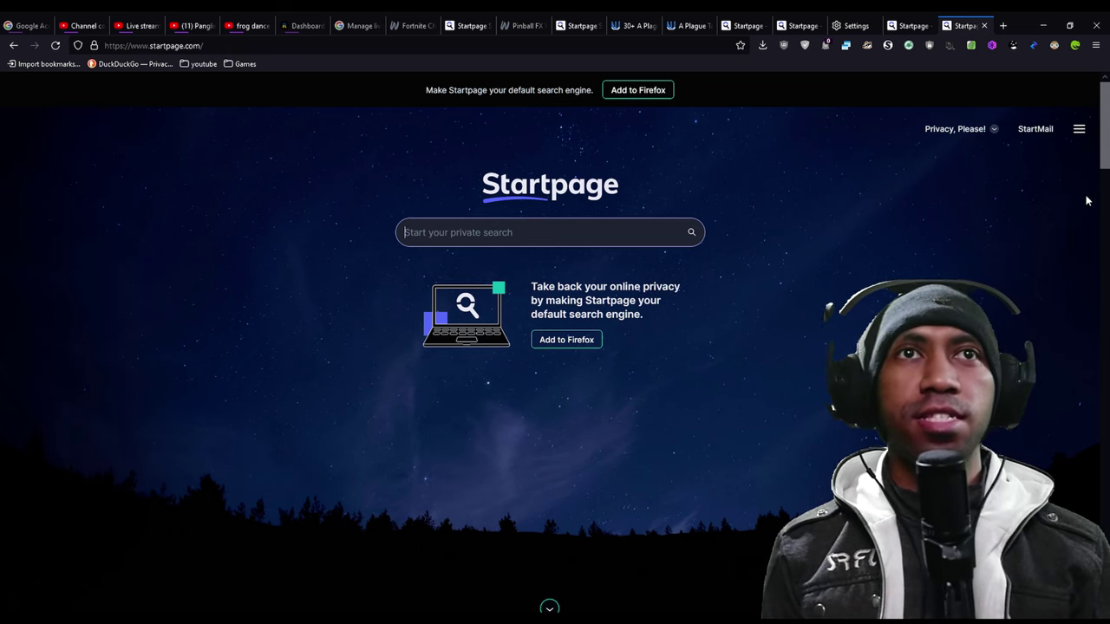
Open Startpage's settings page and choose All regions as the region filter
left_click(1080, 130)
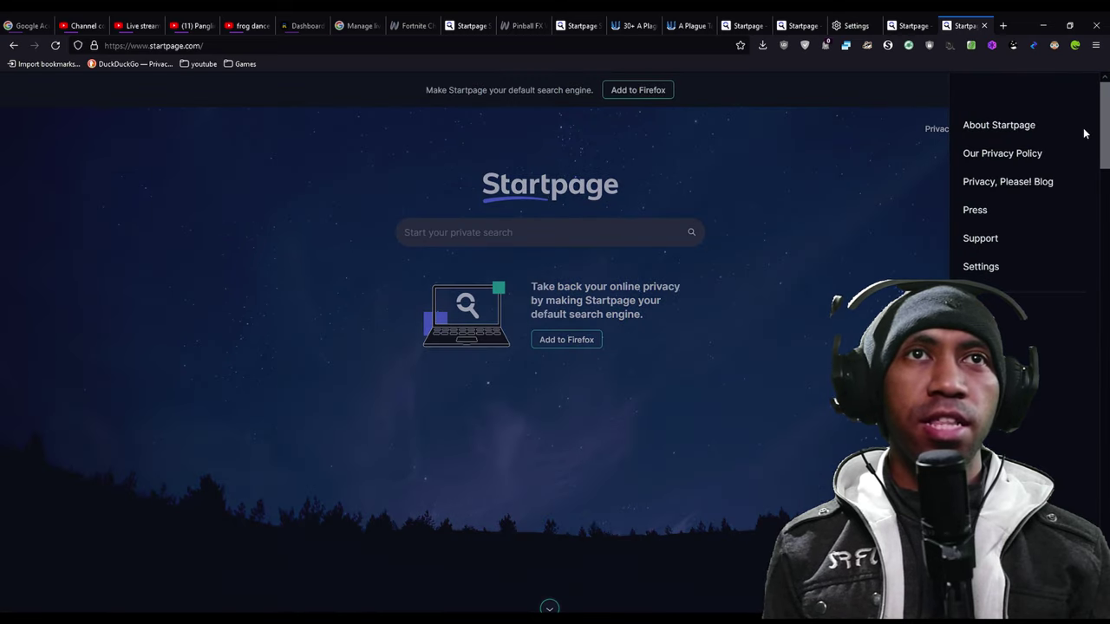
left_click(983, 268)
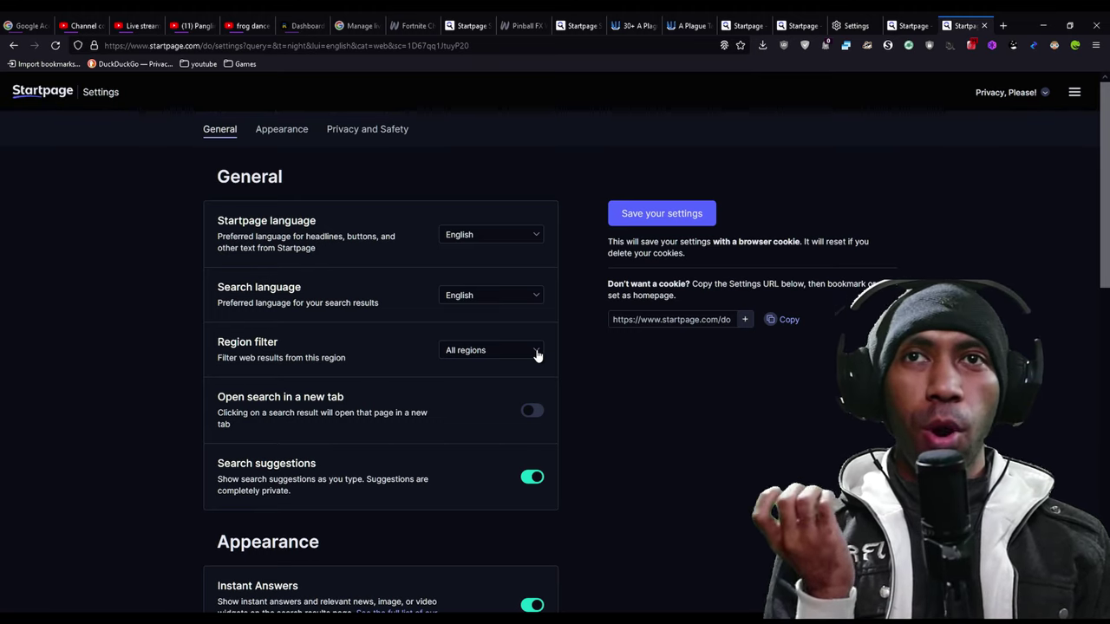
left_click(484, 208)
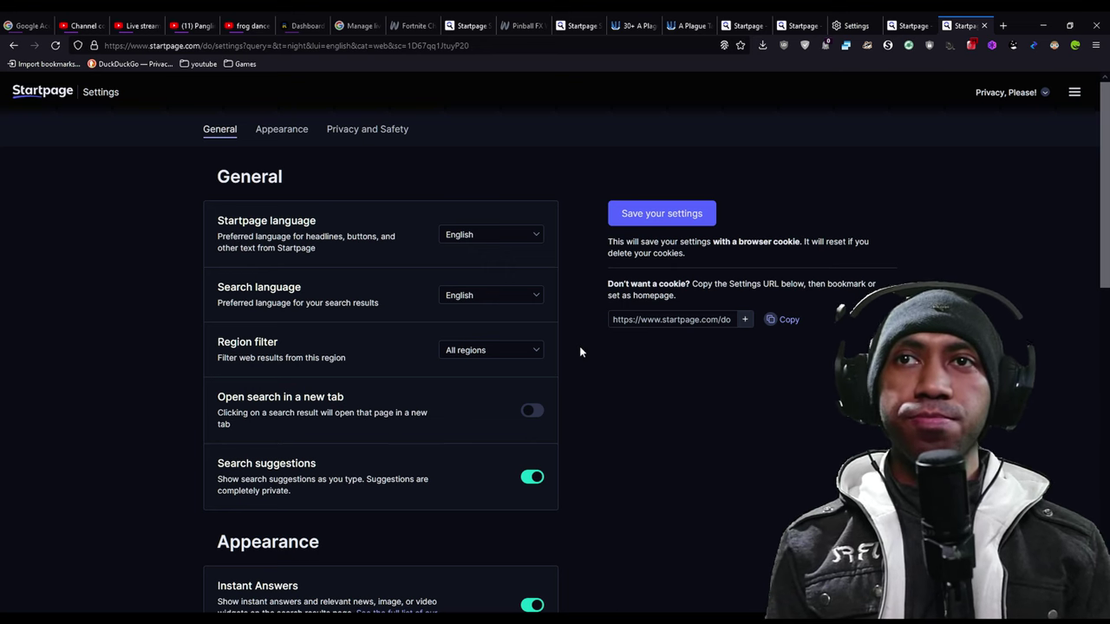
Review the General and Appearance settings, including search suggestions, instant answers, theme, promotional messaging and results per page
scroll(580, 347, "down", 2)
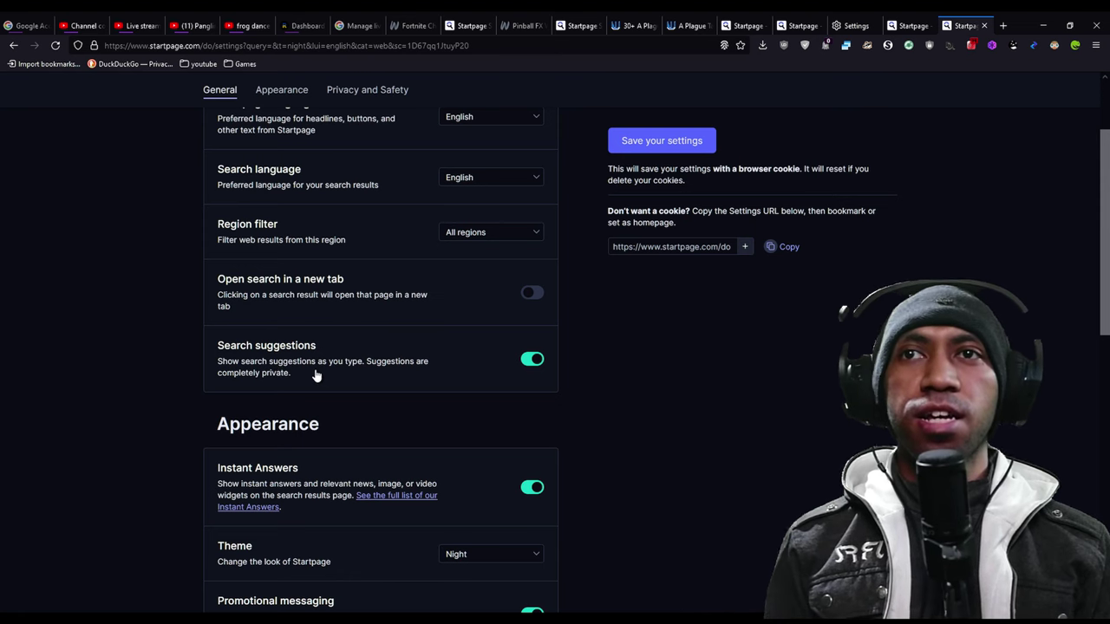
scroll(391, 231, "up", 2)
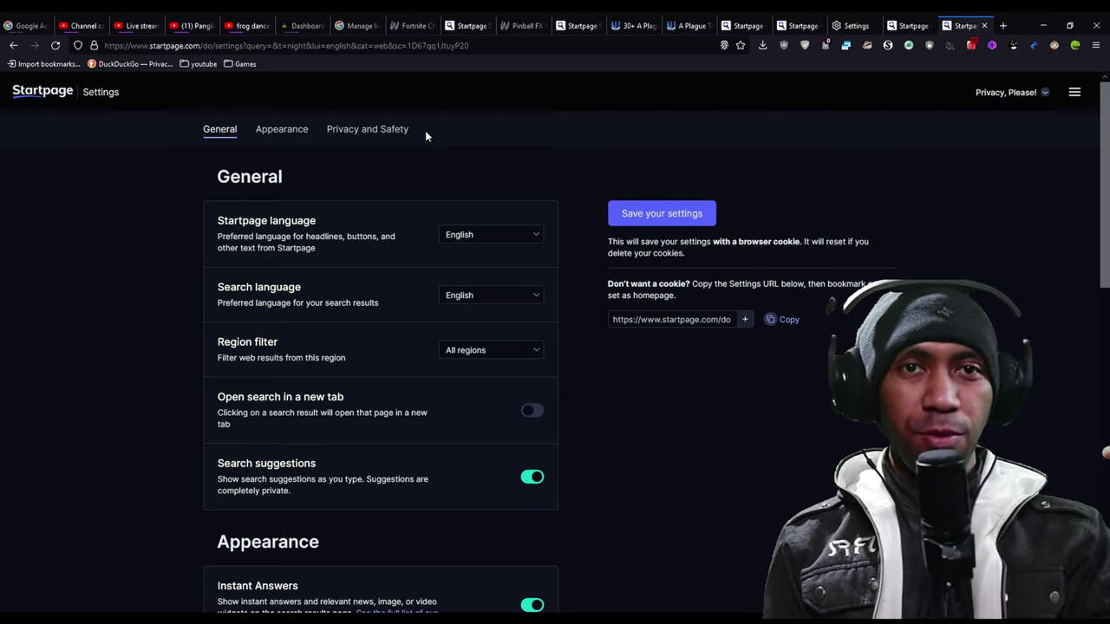
scroll(609, 252, "down", 2)
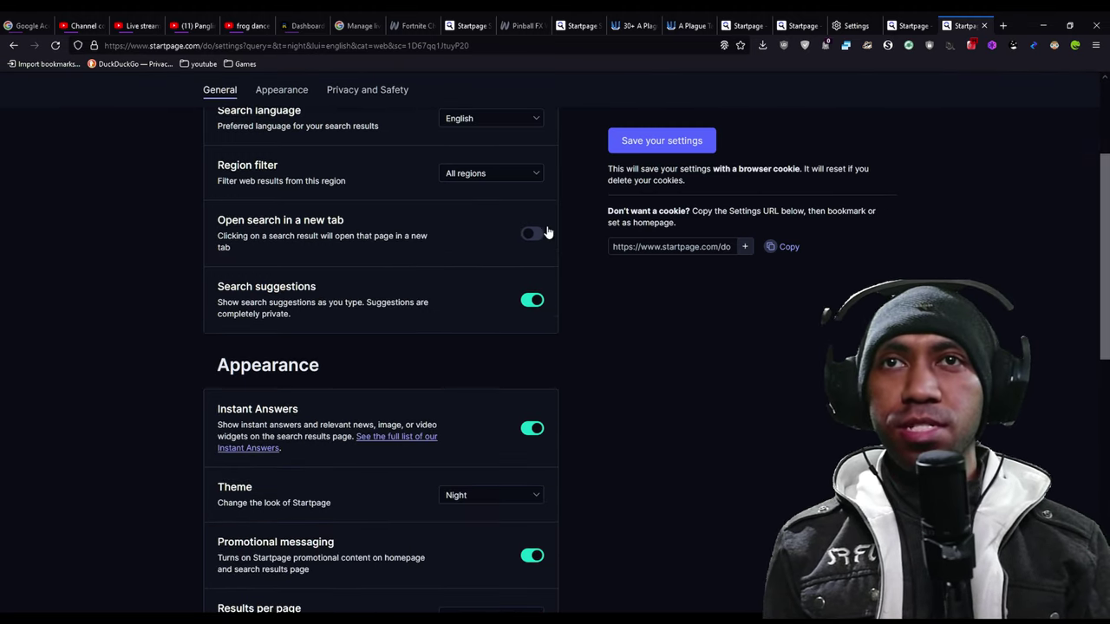
scroll(606, 334, "down", 2)
scroll(606, 334, "up", 1)
scroll(606, 333, "down", 1)
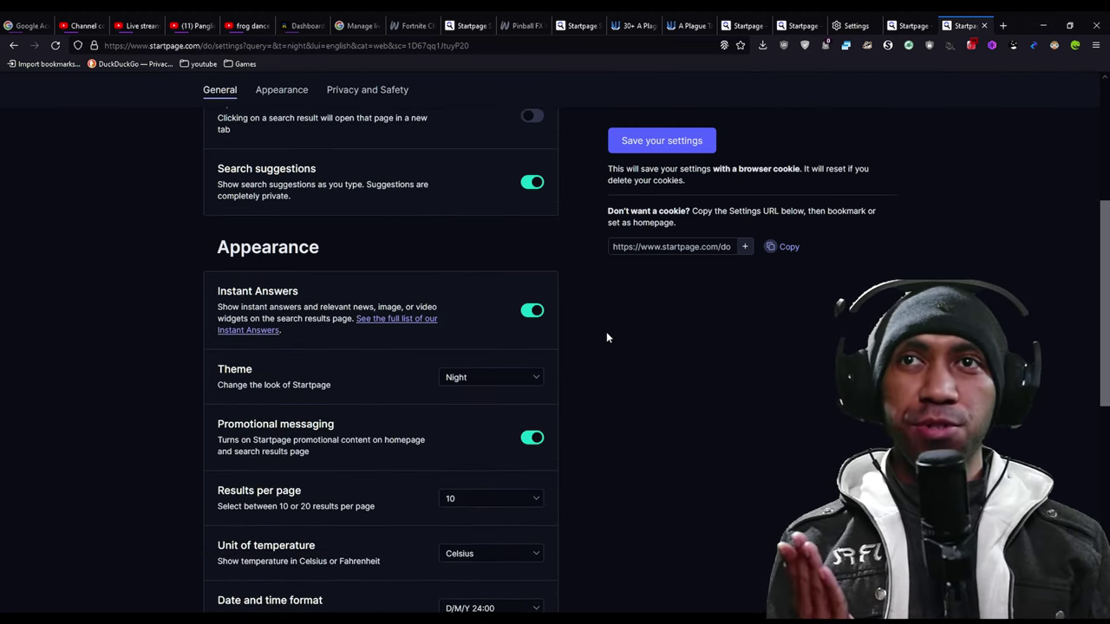
scroll(606, 337, "down", 2)
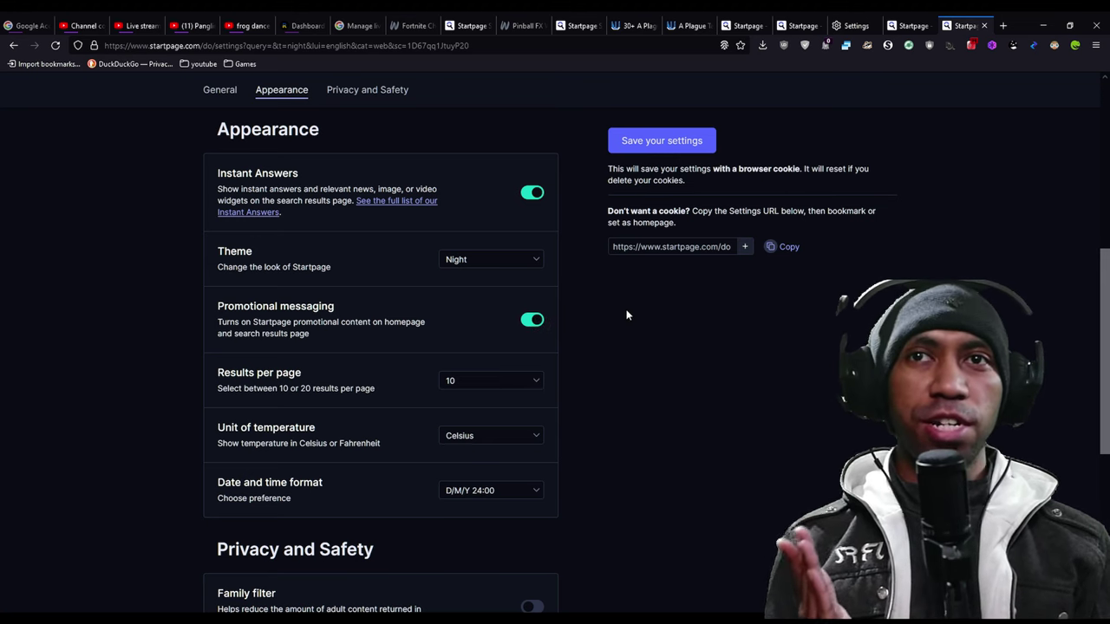
scroll(626, 307, "down", 1)
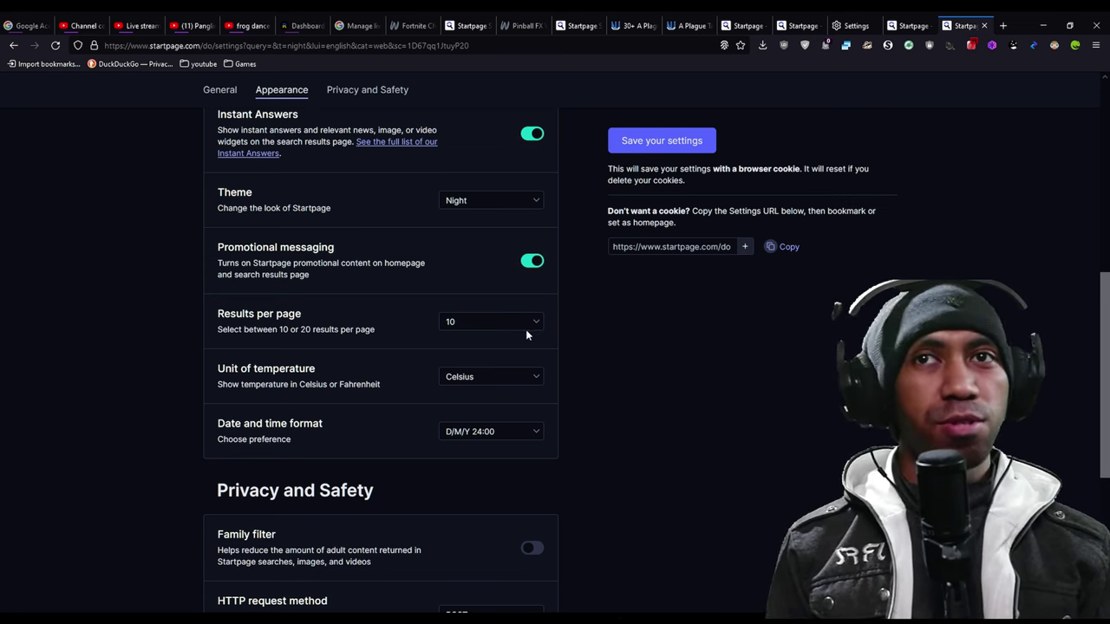
scroll(628, 328, "down", 1)
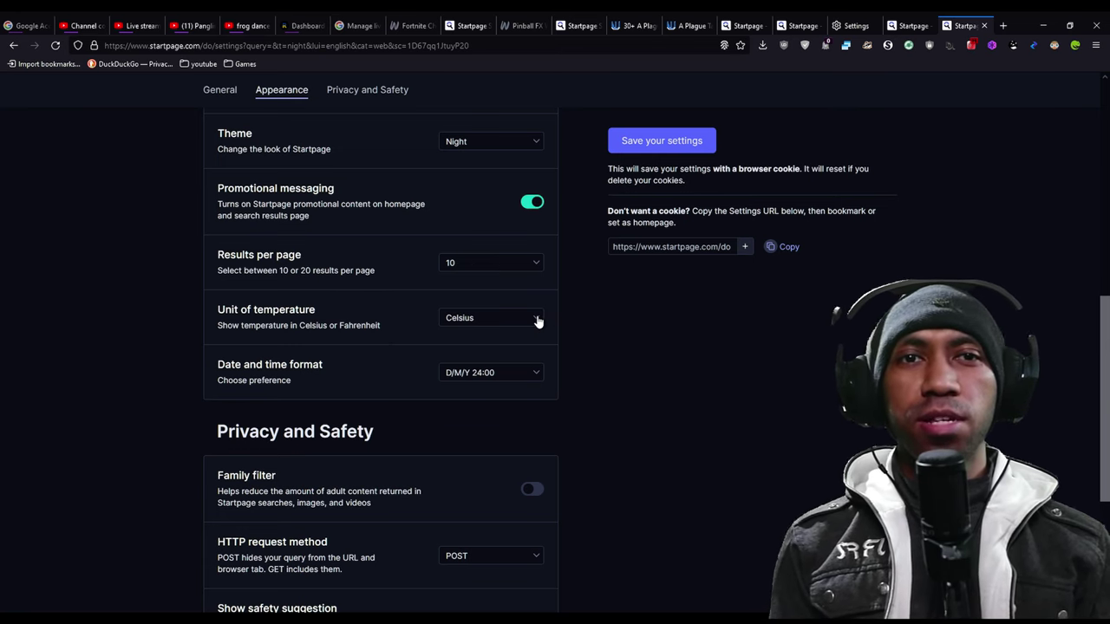
Try Fahrenheit as the temperature unit and M/D/Y 12:00 as the date format, restoring Celsius and D/M/Y 24:00
left_click(501, 356)
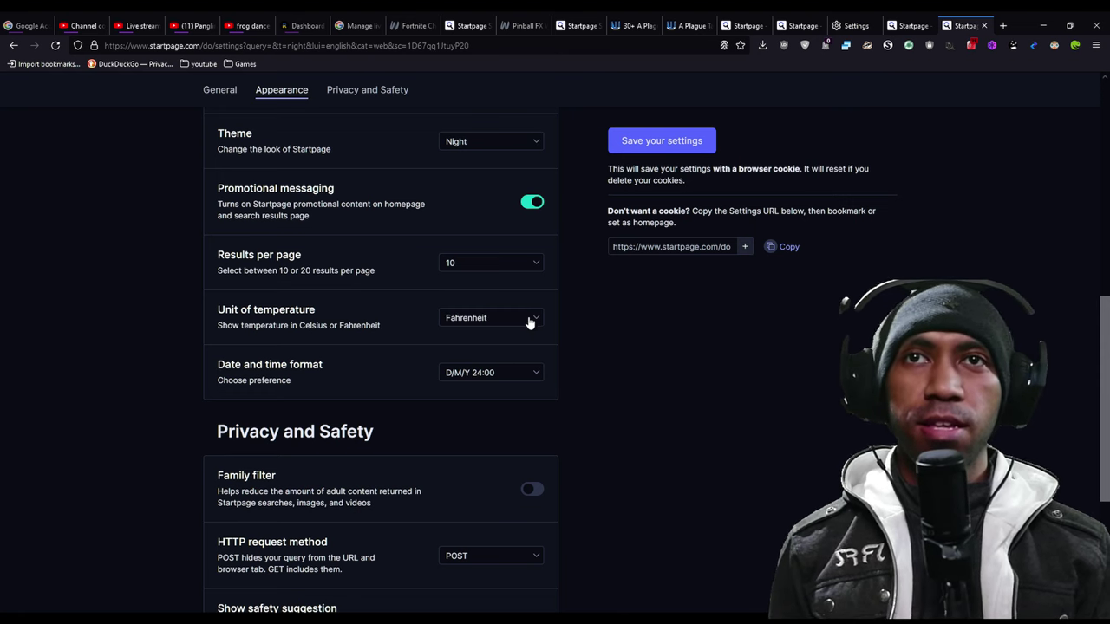
key("Up")
scroll(598, 295, "down", 1)
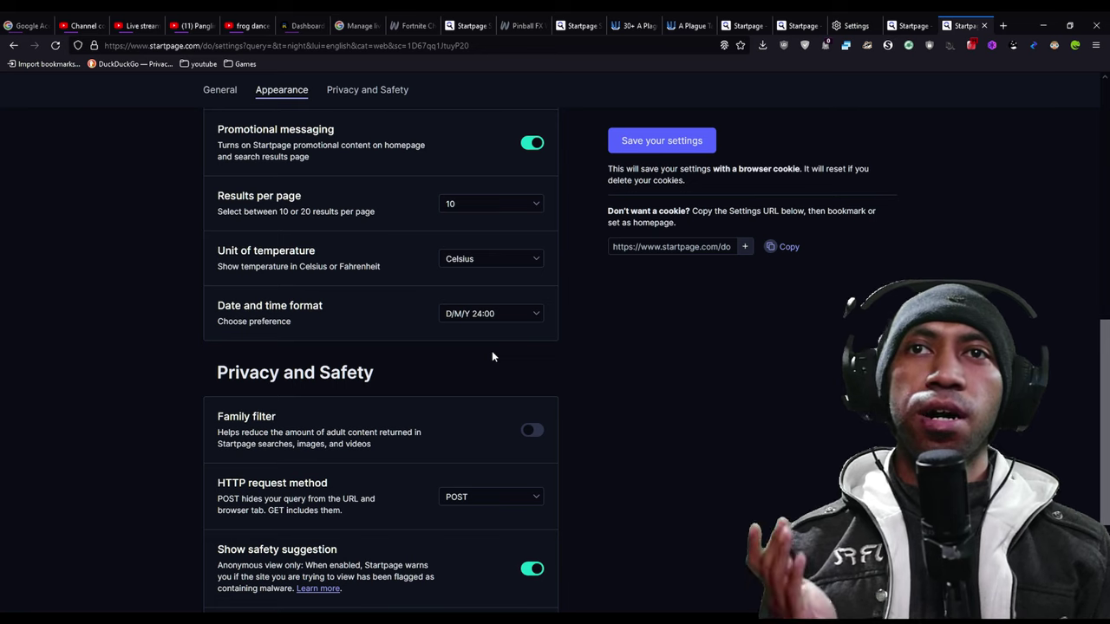
key("Up")
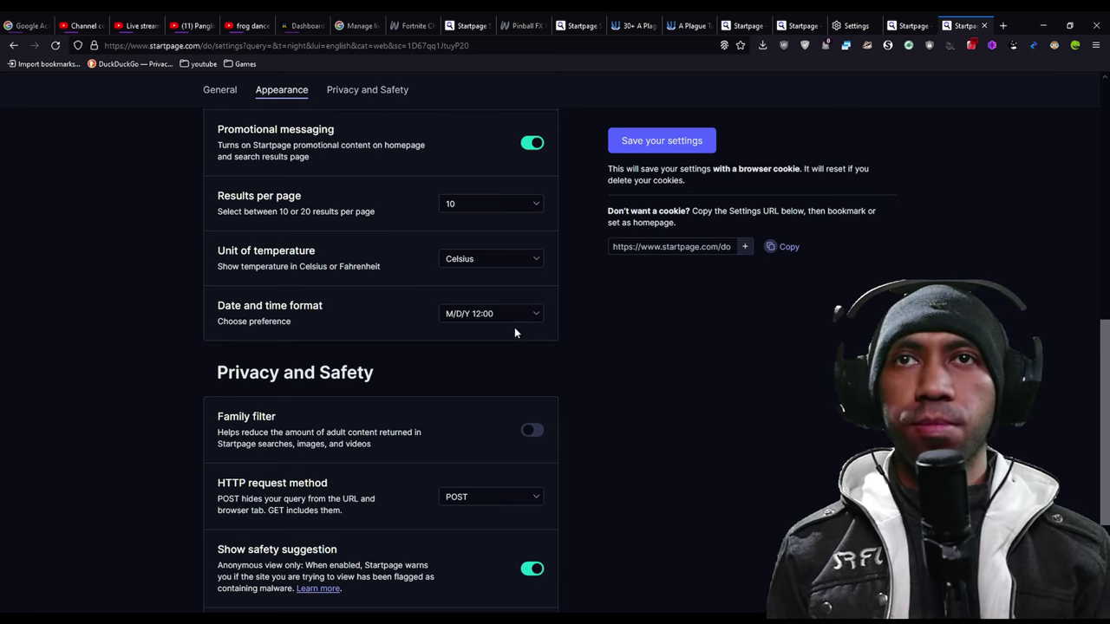
key("Down")
scroll(594, 366, "down", 2)
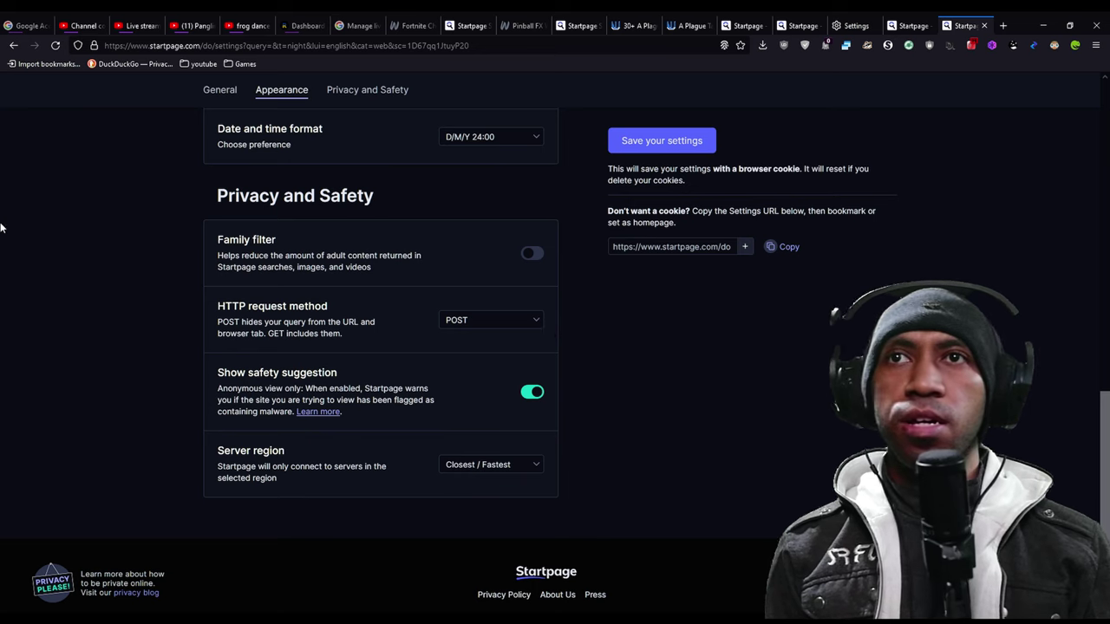
Try out the Family filter by switching it on and back off
left_click(532, 254)
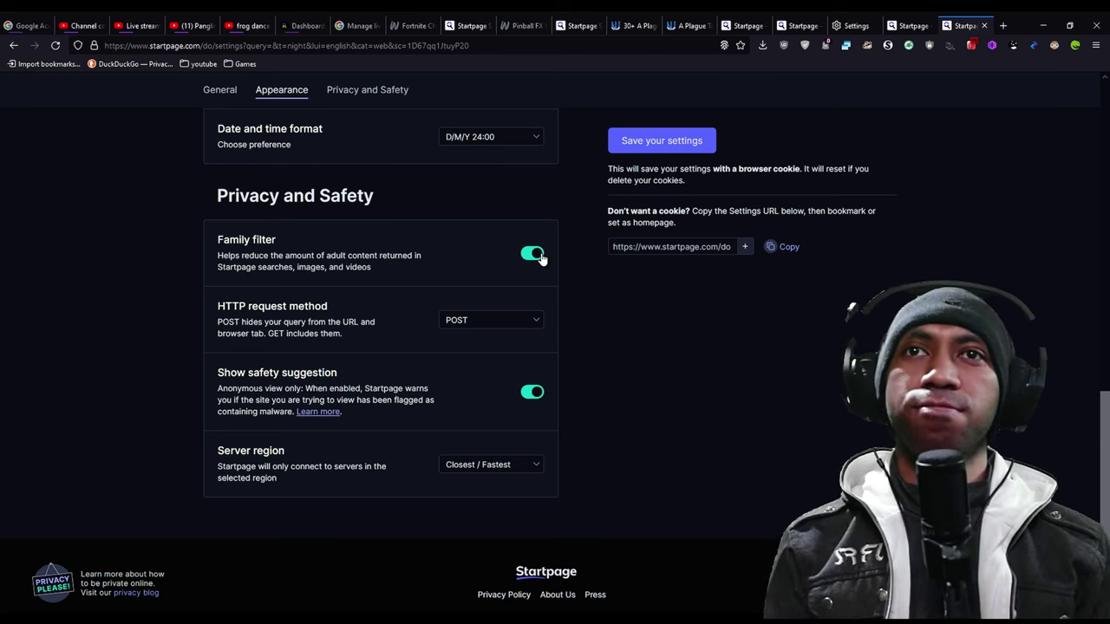
left_click(536, 255)
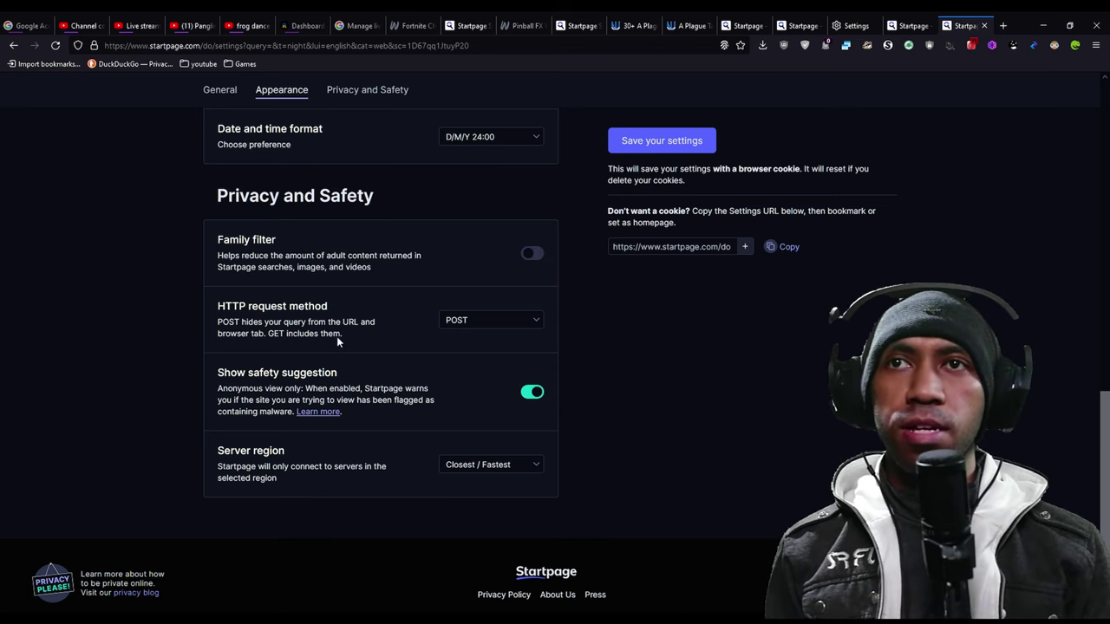
Examine the HTTP request method setting and set the server region to EU servers
left_click_drag(217, 307, 353, 314)
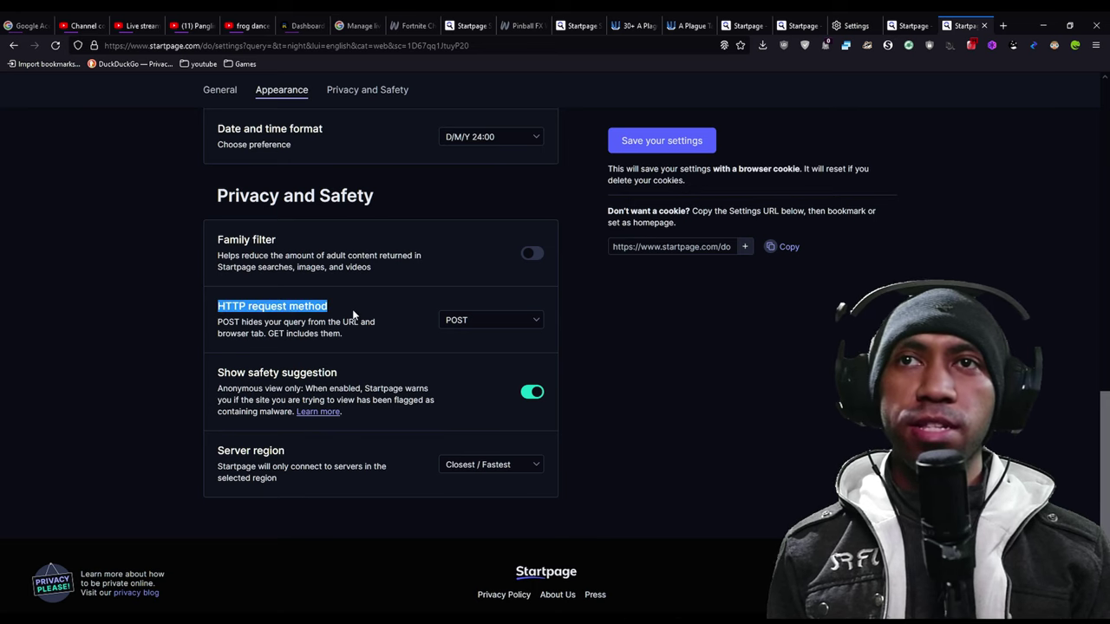
left_click(354, 309)
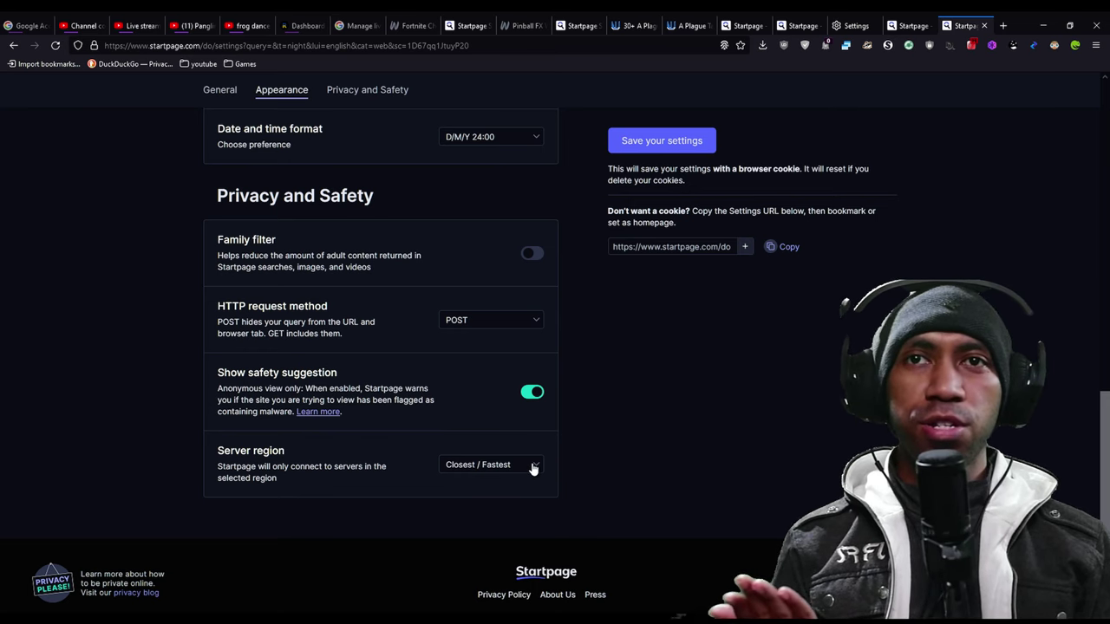
left_click(482, 502)
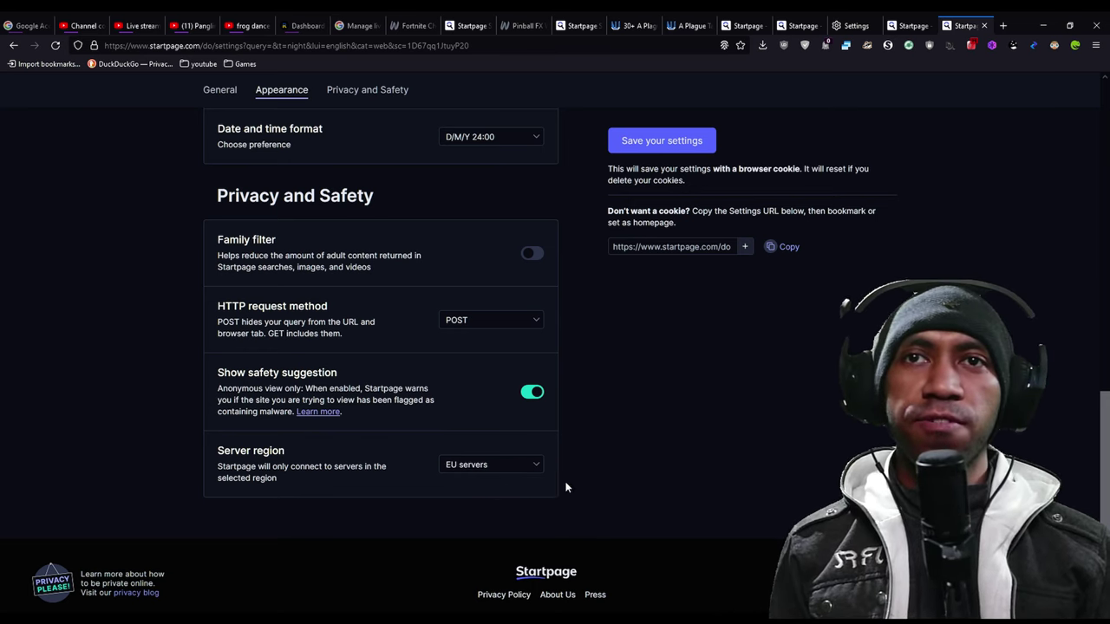
Keep EU servers as the server region, copy the Settings URL and load it in a new tab
left_click(503, 474)
left_click(492, 485)
scroll(602, 409, "up", 10)
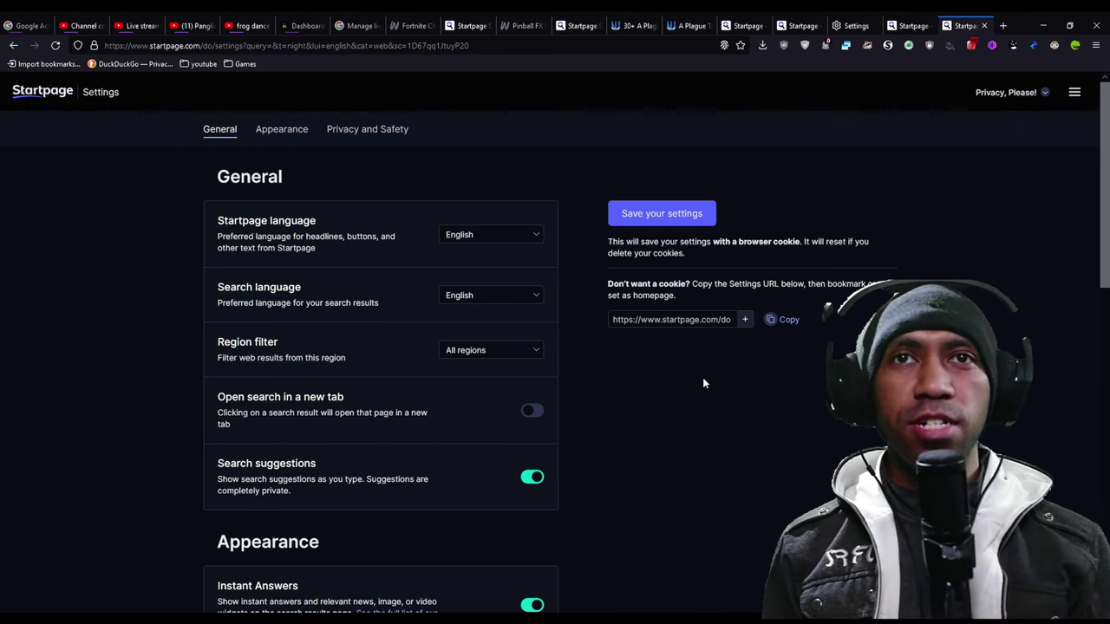
left_click(780, 320)
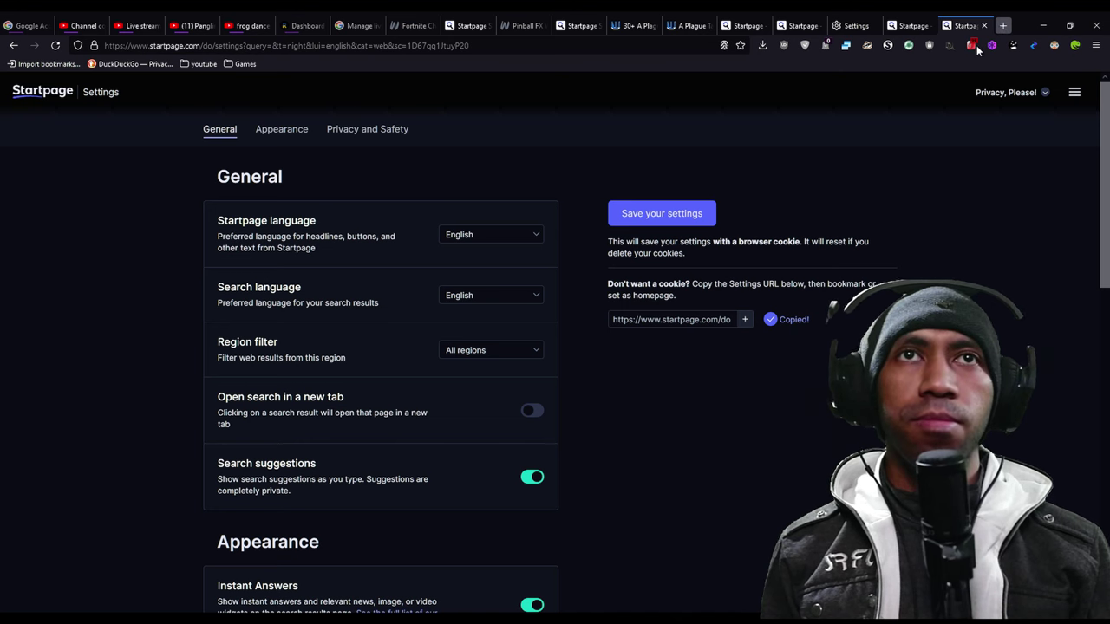
key("ctrl+t")
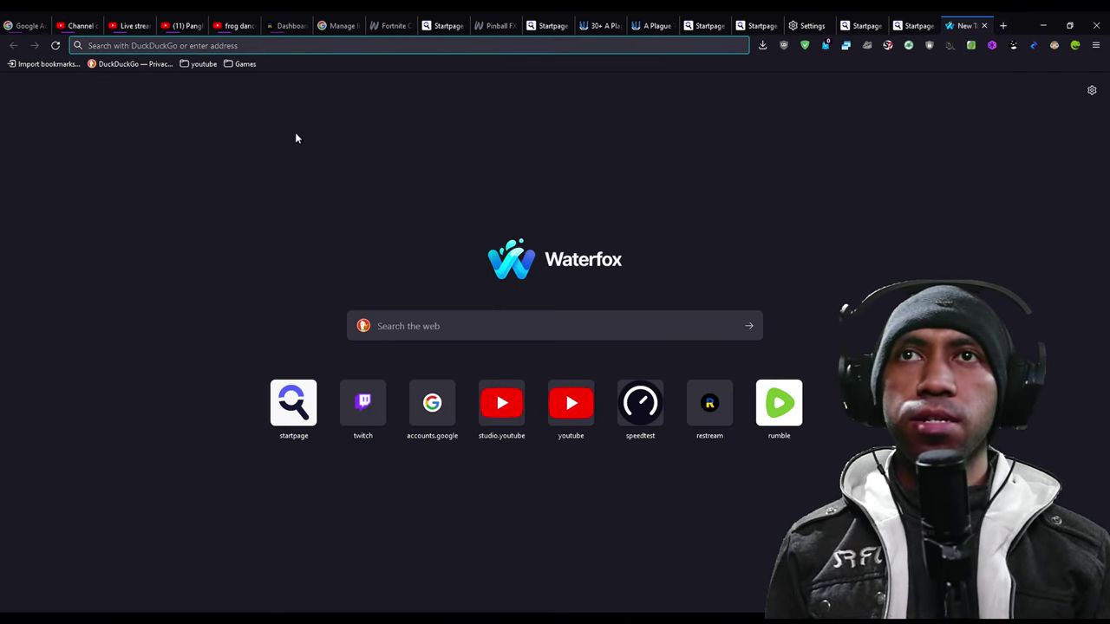
key("ctrl+v")
key("Return")
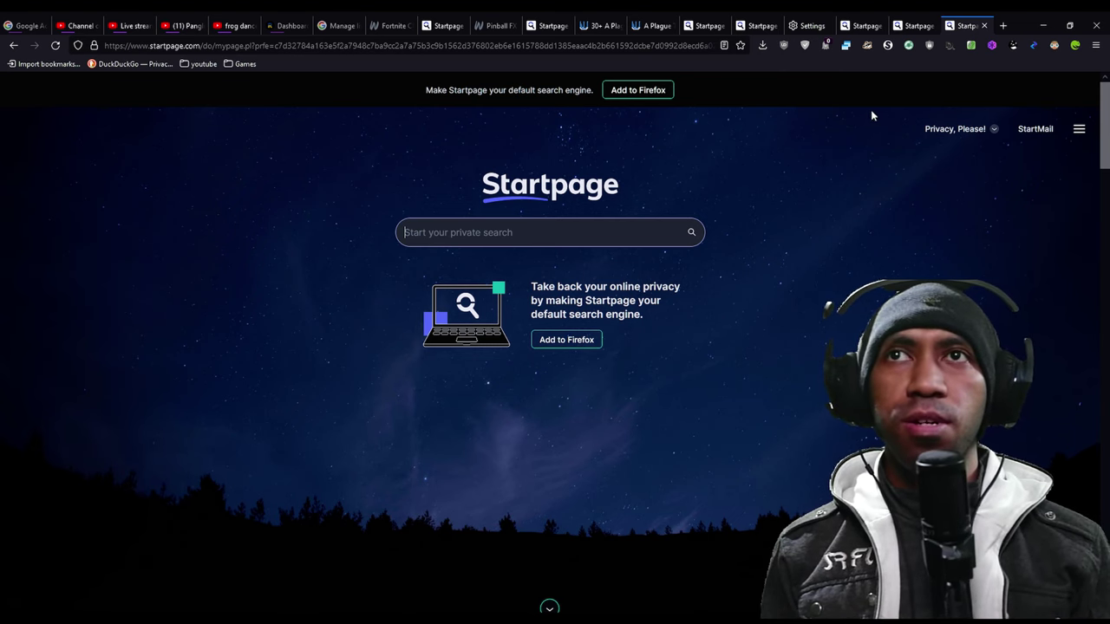
Save the Startpage settings with a browser cookie and bookmark the page loaded from the Settings URL
left_click(912, 26)
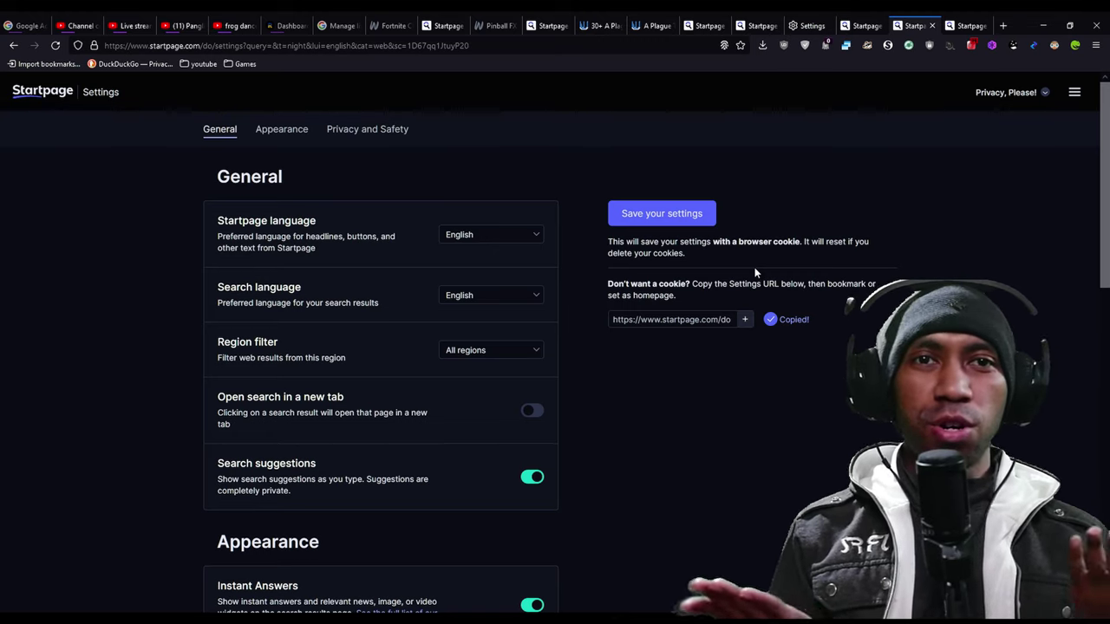
left_click(656, 216)
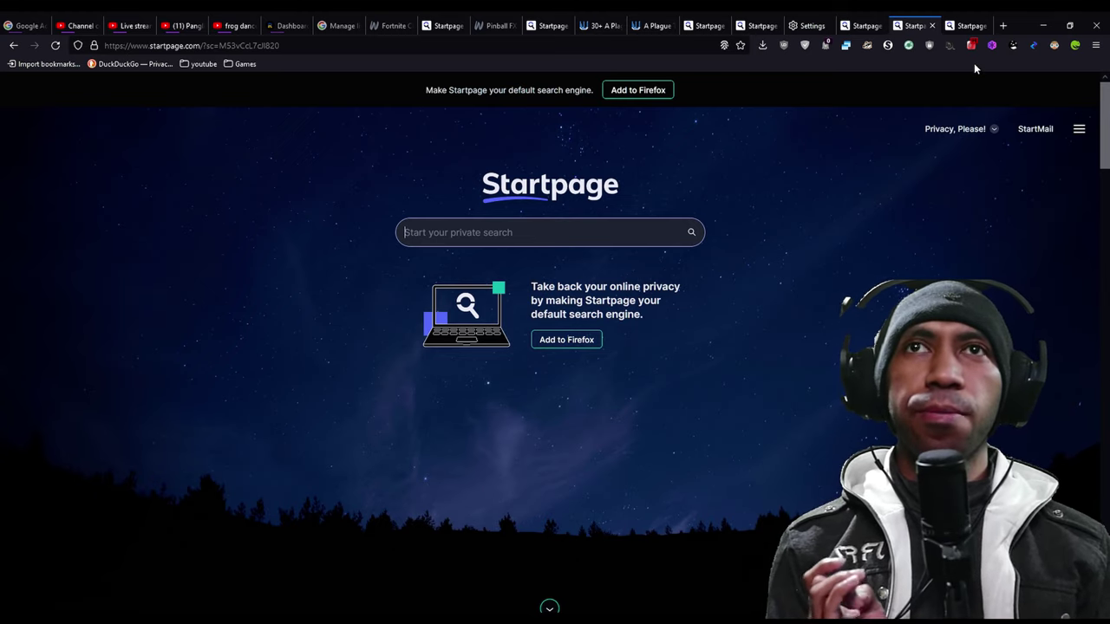
left_click(969, 26)
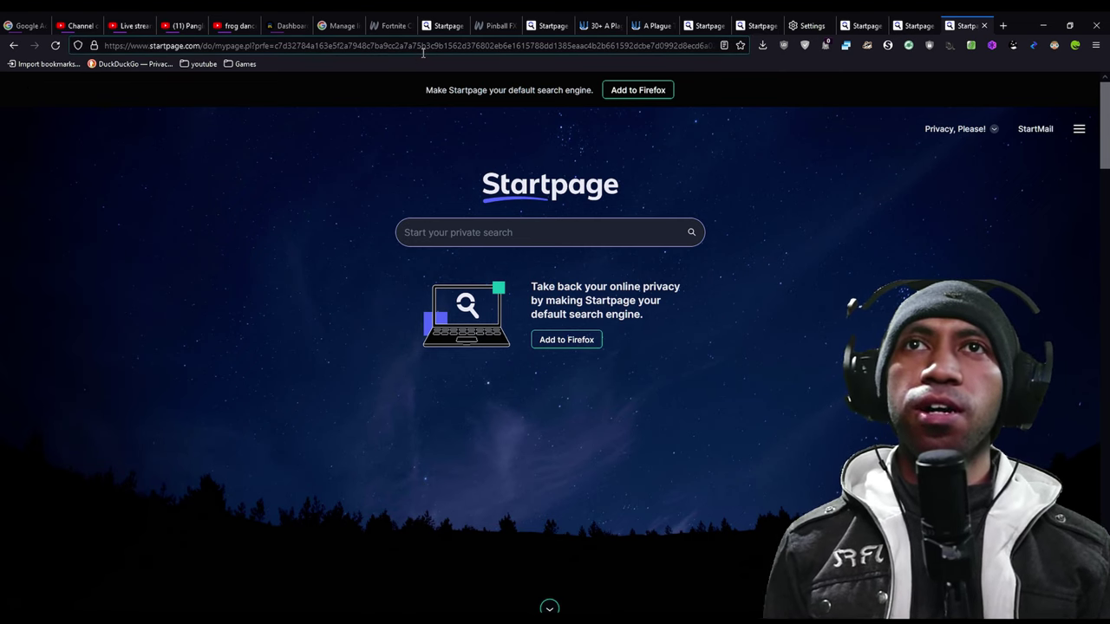
left_click(741, 45)
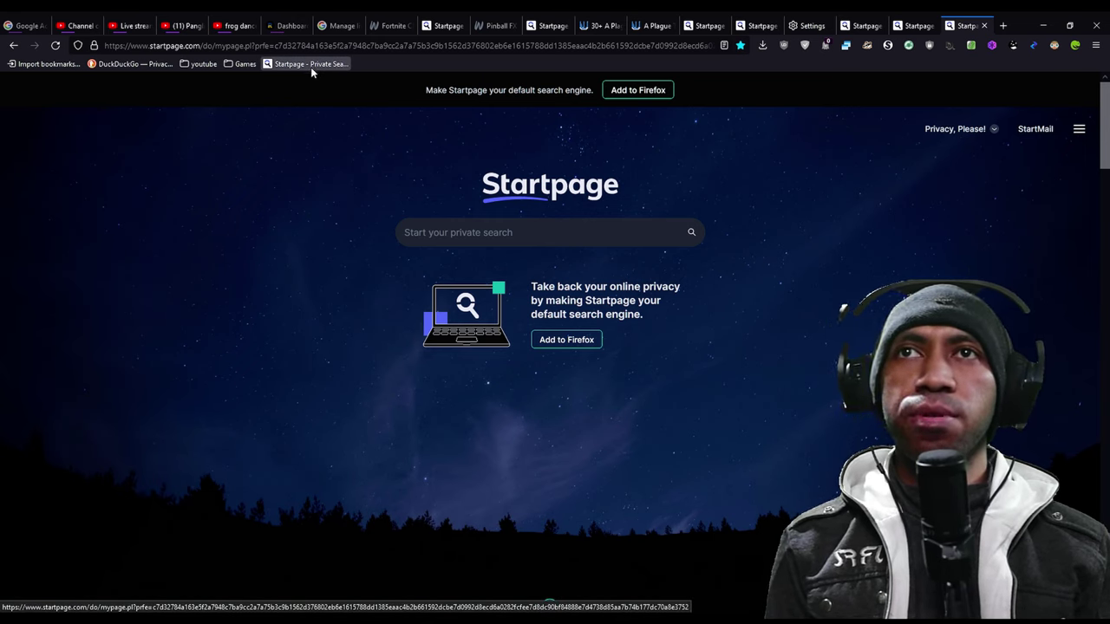
Test the new Startpage bookmark in a new tab, inspecting its address, and close both Settings URL tabs
left_click(1003, 26)
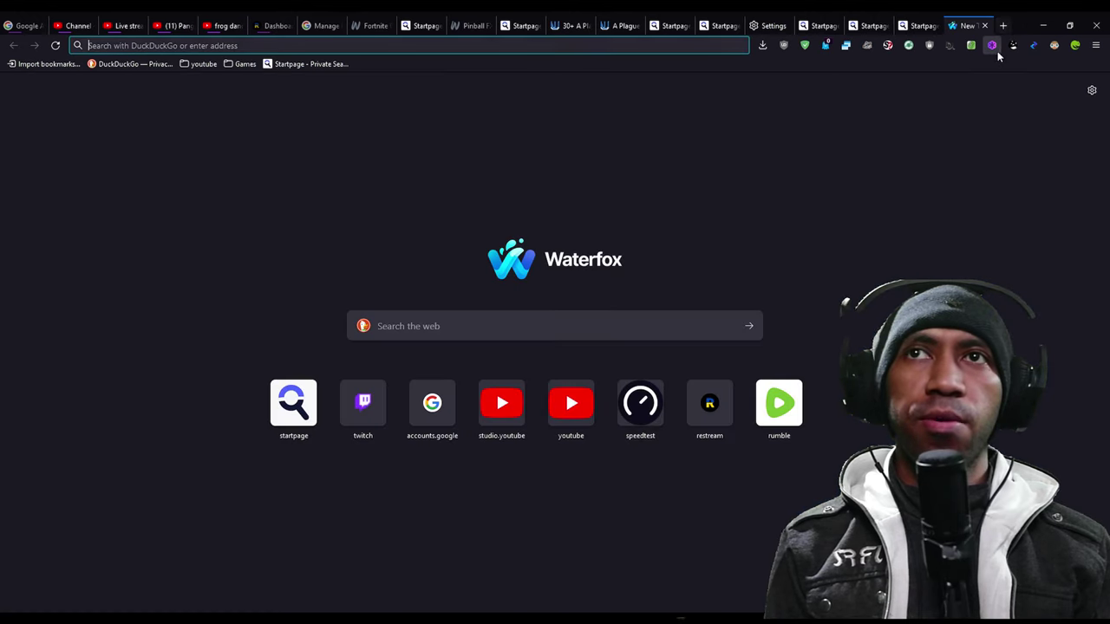
left_click(268, 64)
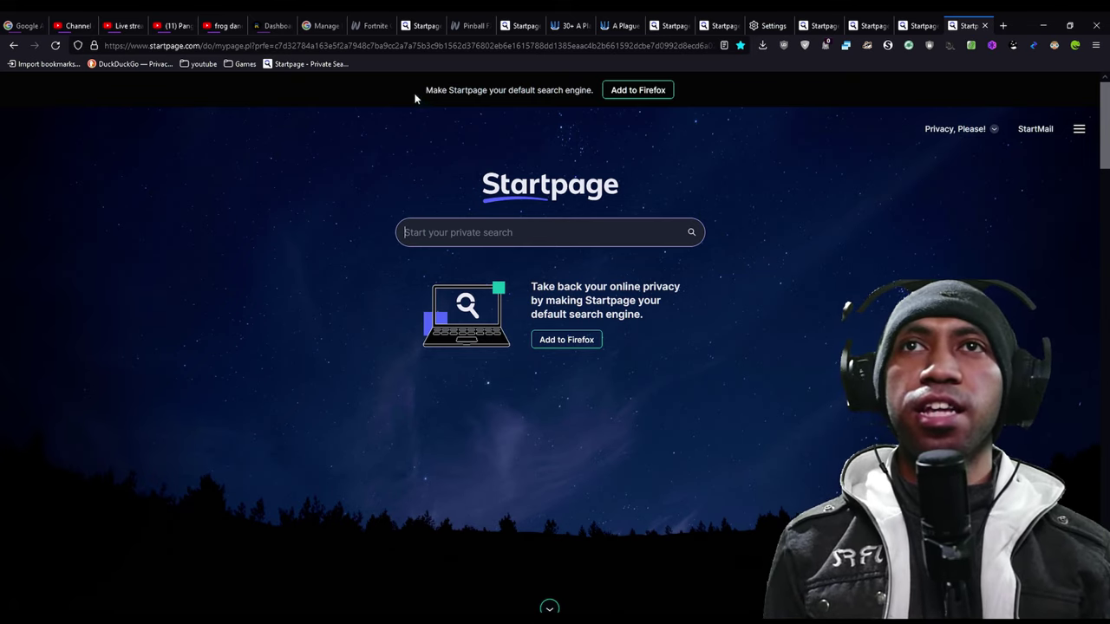
left_click(403, 45)
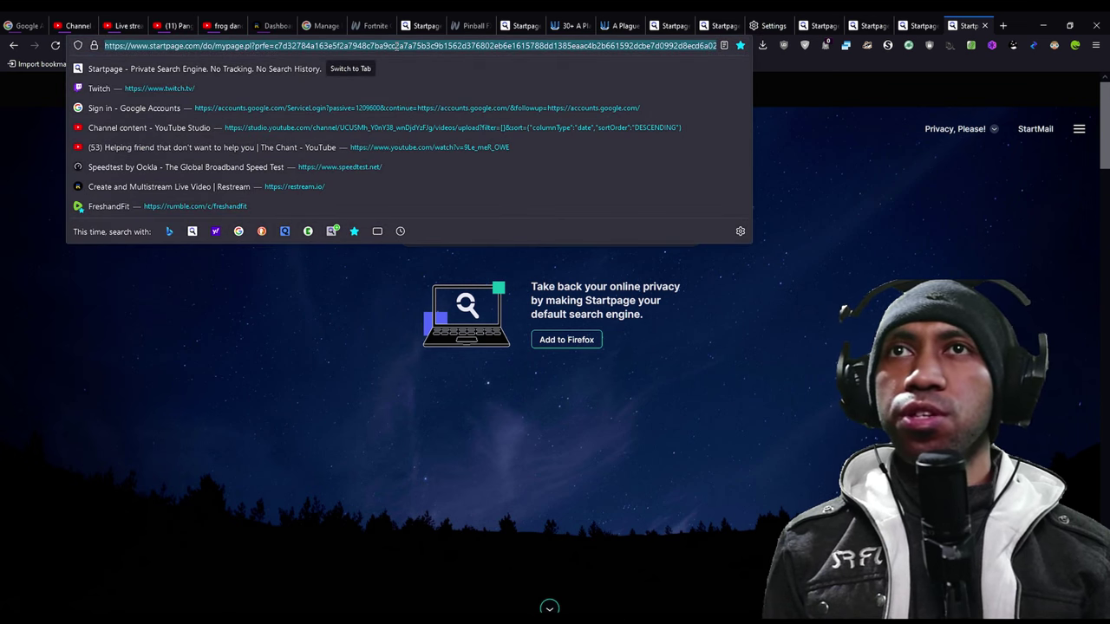
left_click(938, 175)
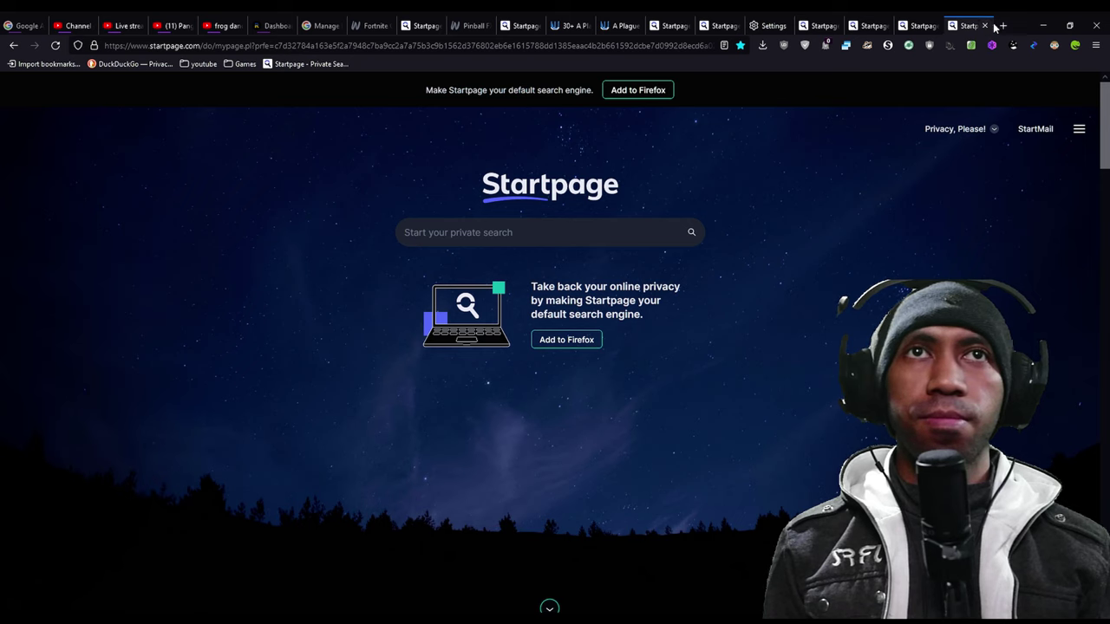
left_click(985, 26)
left_click(986, 26)
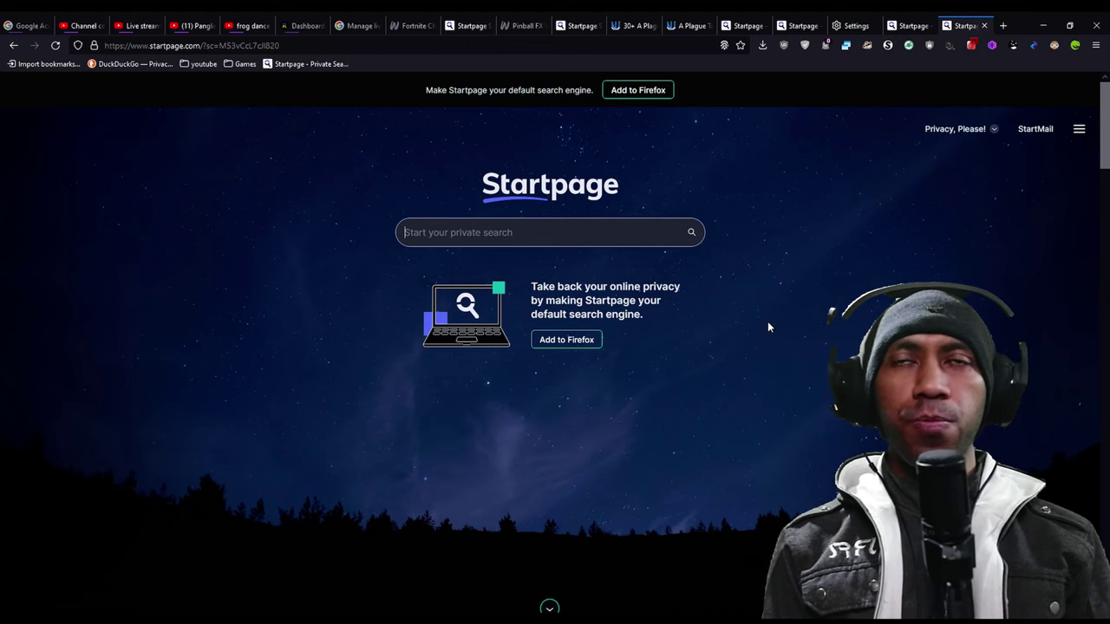
Search Startpage for the suggested term "pepe the frog" and examine the ad label above the web results
left_click(611, 233)
type("pepe ")
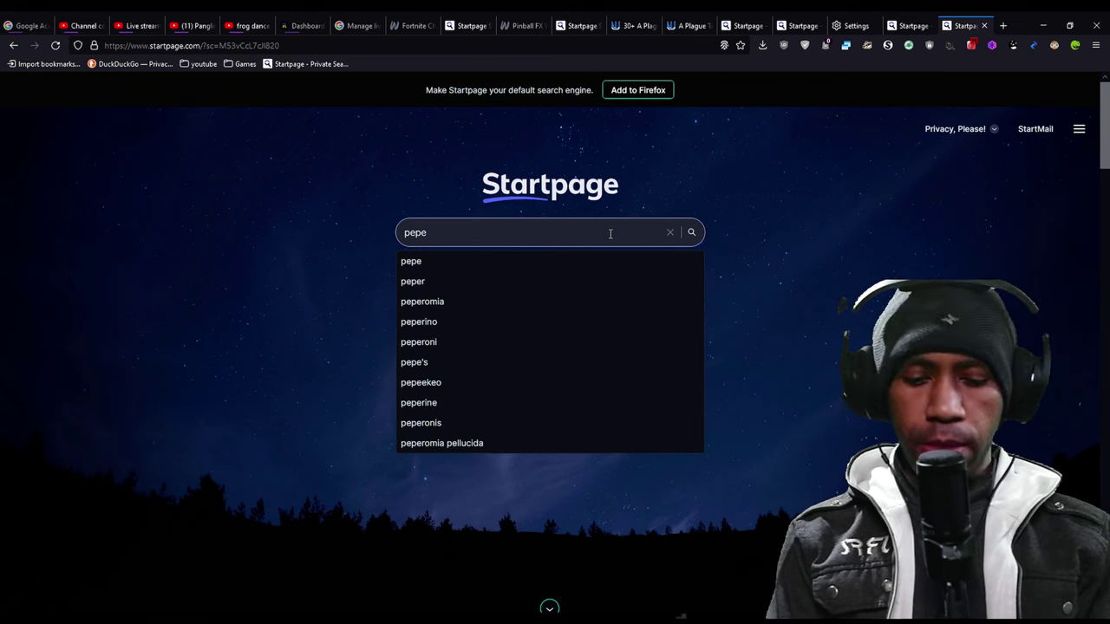
type("the")
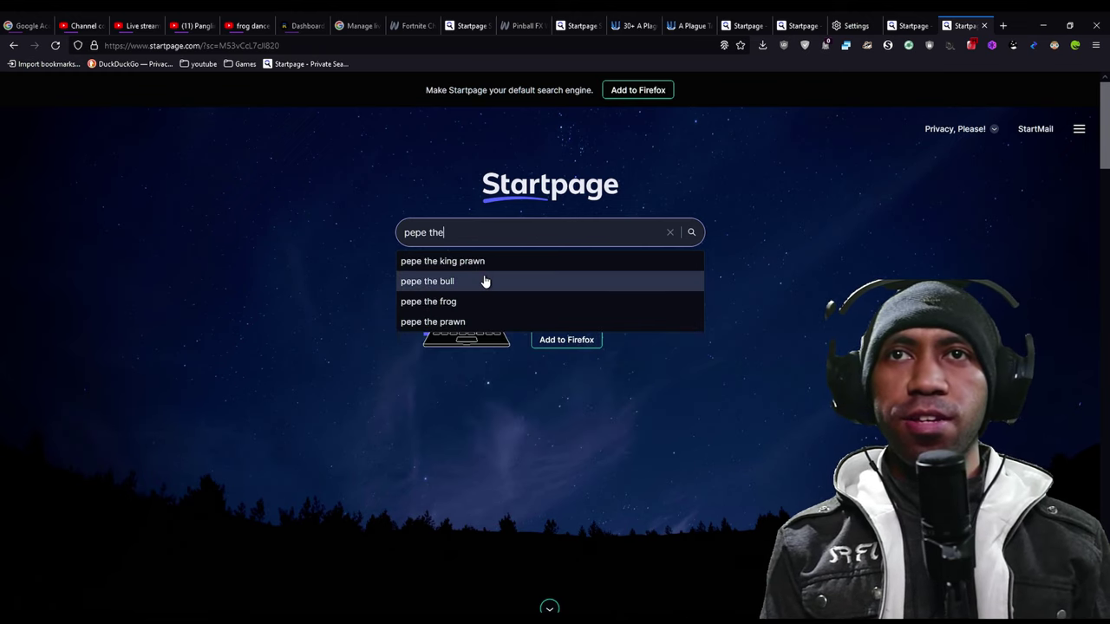
left_click(464, 310)
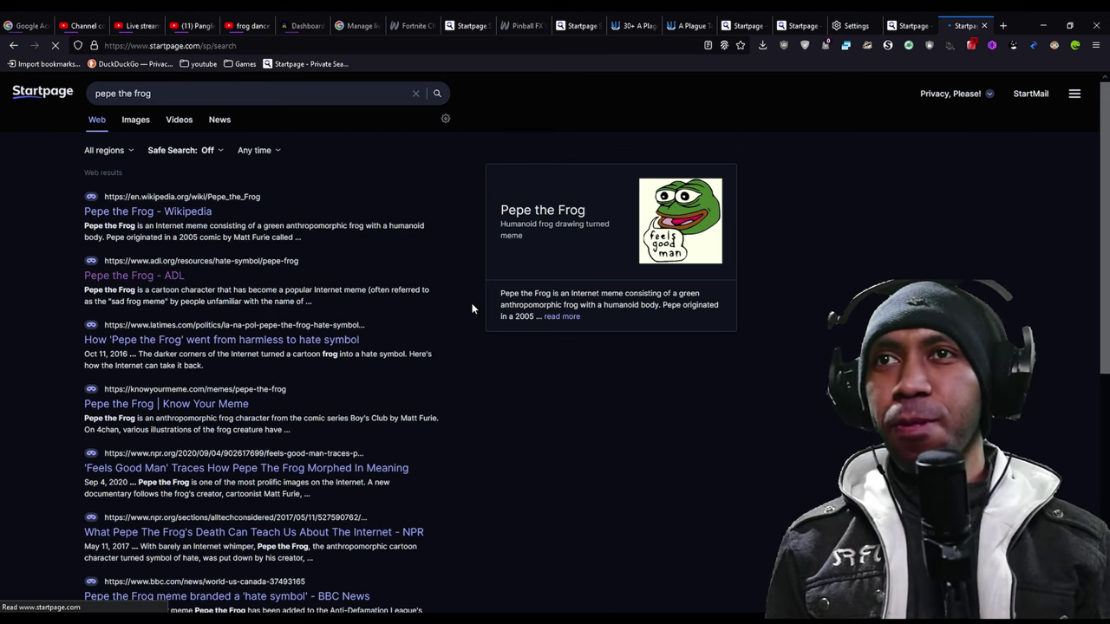
scroll(555, 379, "down", 2)
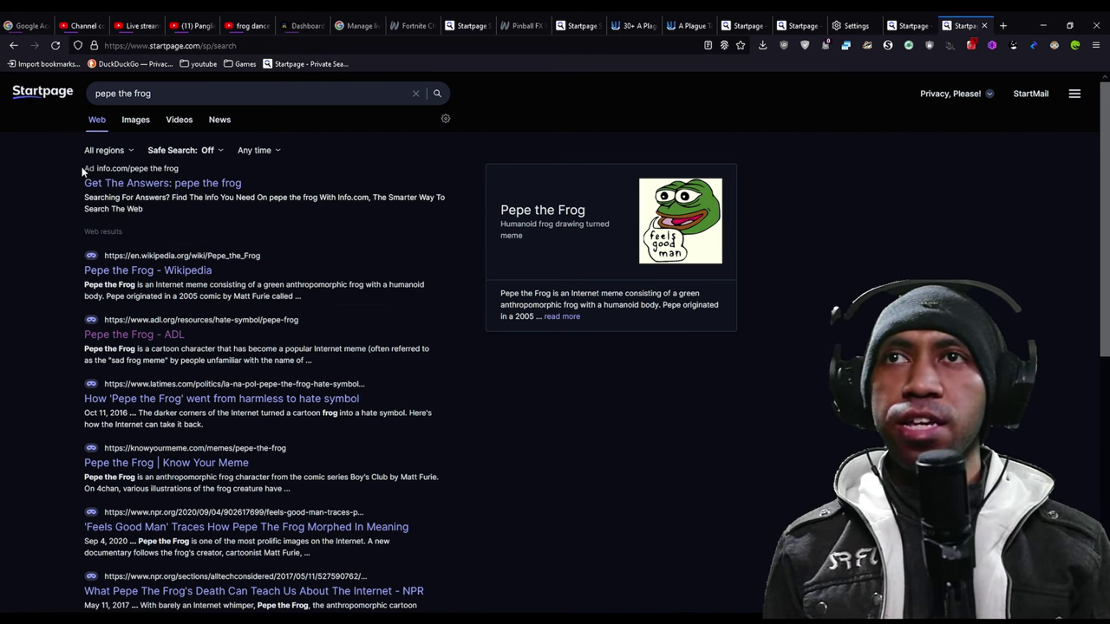
left_click_drag(78, 167, 95, 170)
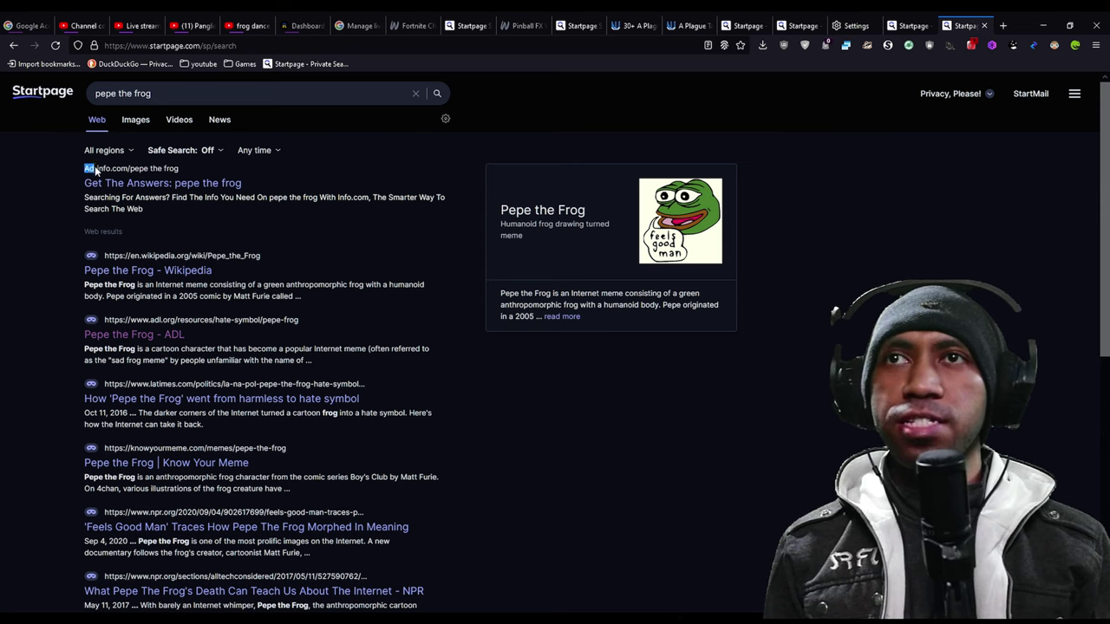
left_click(41, 161)
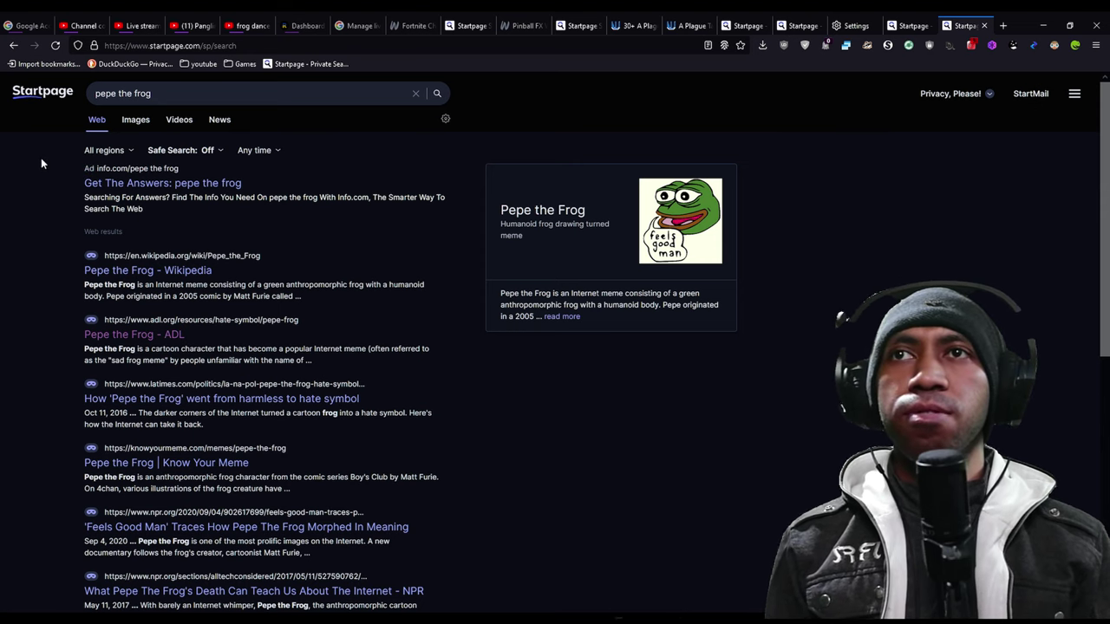
View the Wikipedia result for Pepe the Frog through Anonymous View in a new tab, read through it and close it
middle_click(106, 262)
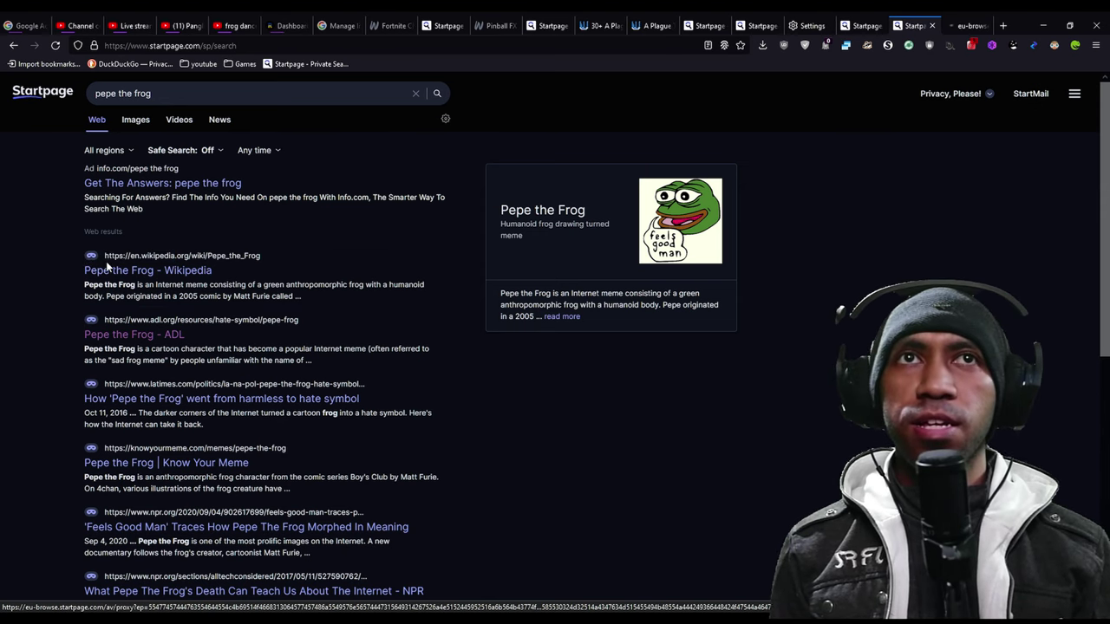
left_click(967, 25)
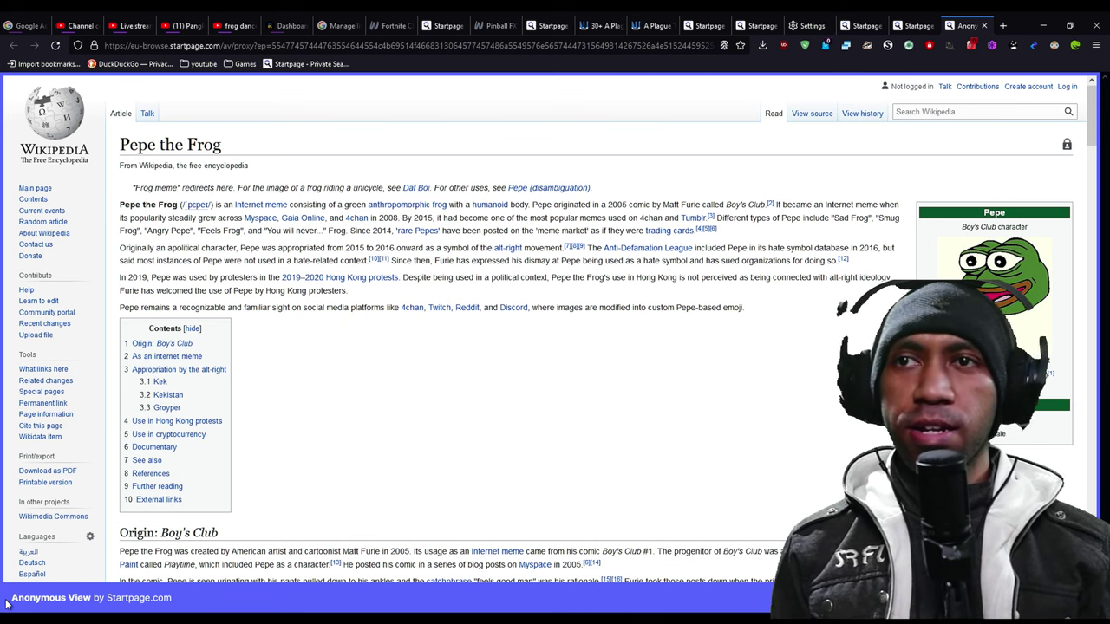
left_click_drag(11, 597, 207, 601)
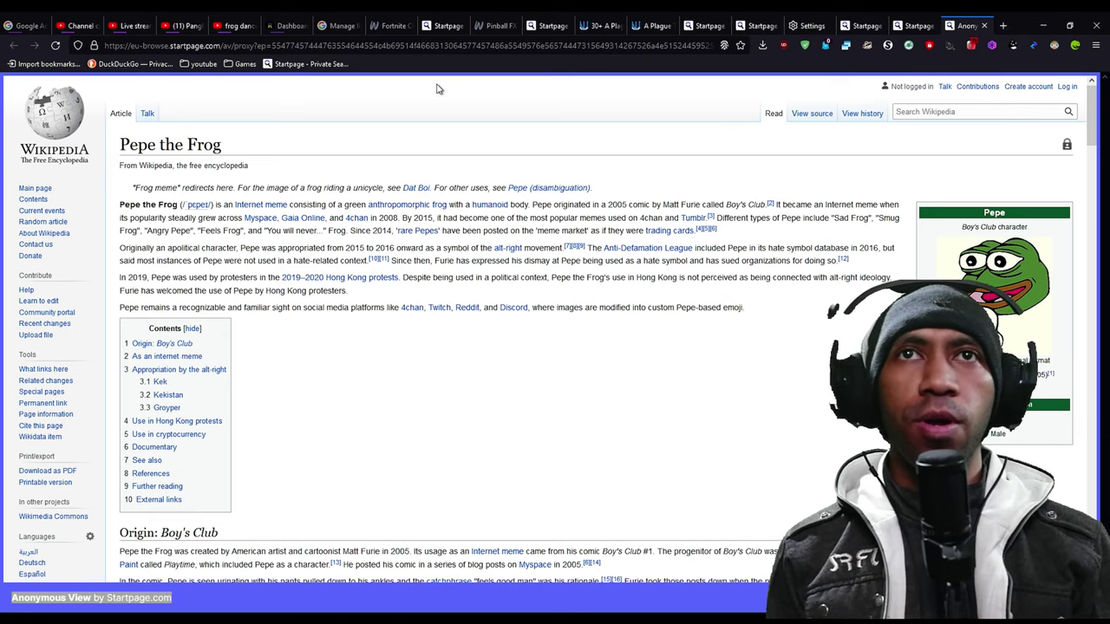
scroll(659, 300, "down", 3)
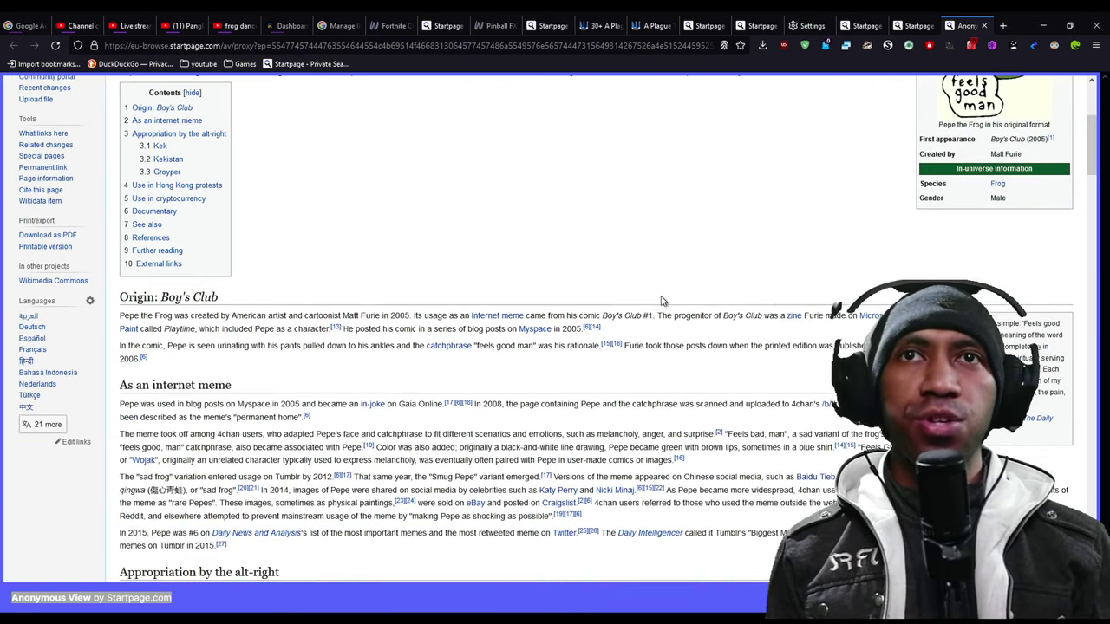
scroll(661, 300, "down", 20)
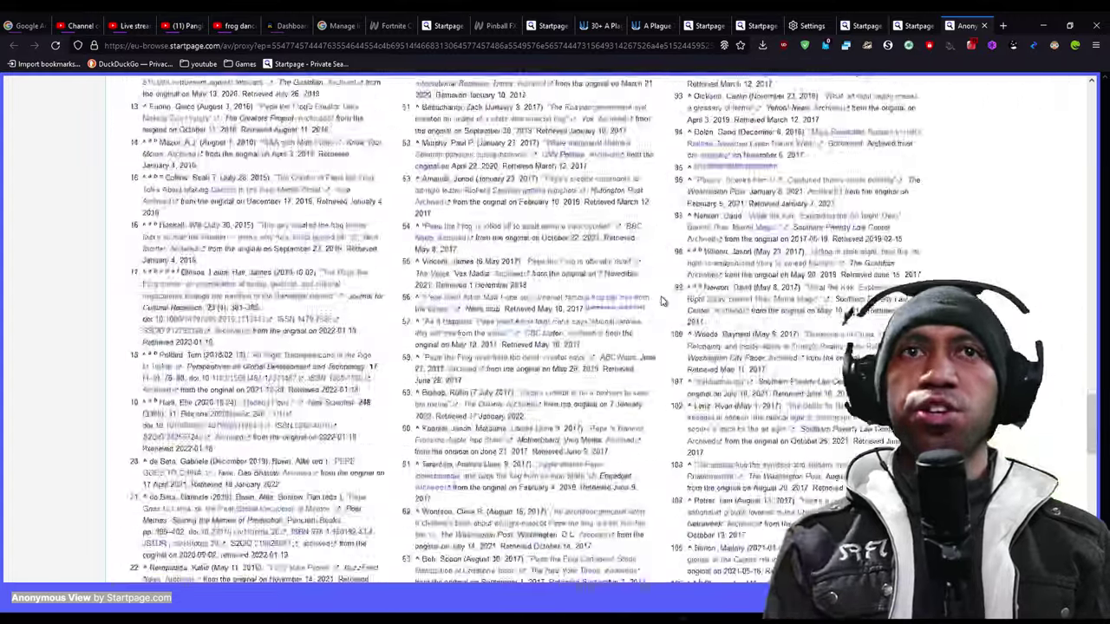
scroll(659, 301, "up", 20)
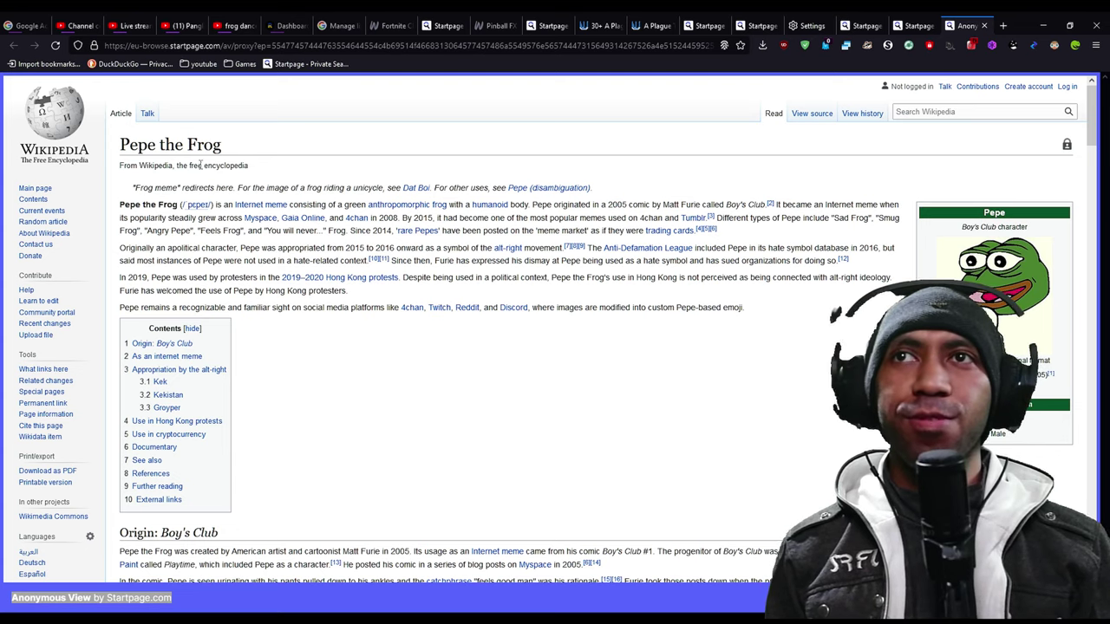
scroll(741, 222, "down", 3)
scroll(741, 221, "up", 3)
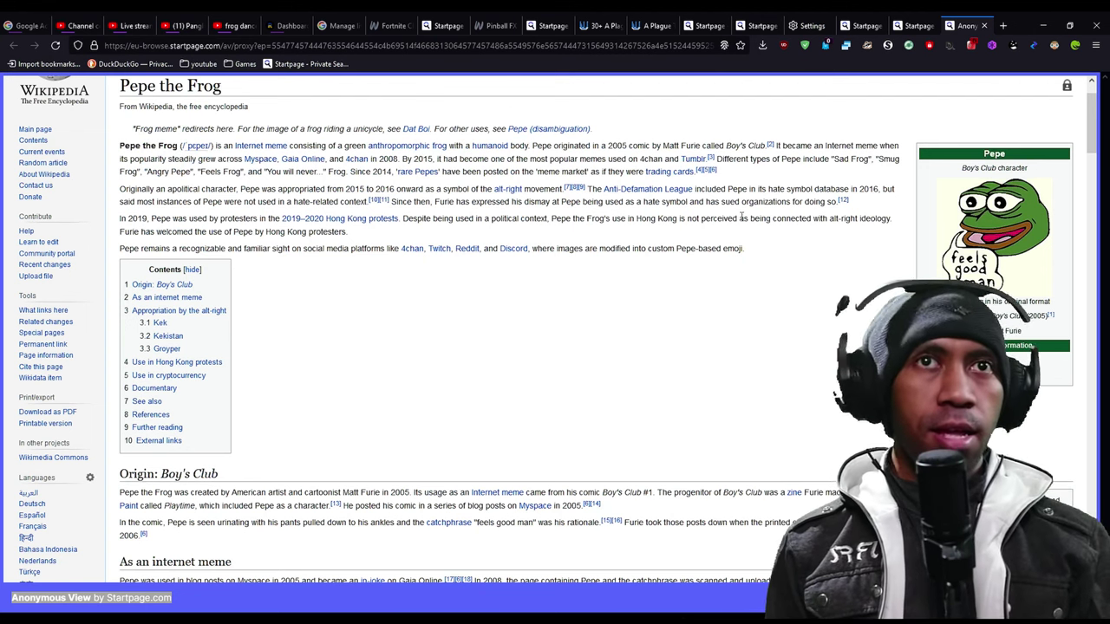
left_click(985, 26)
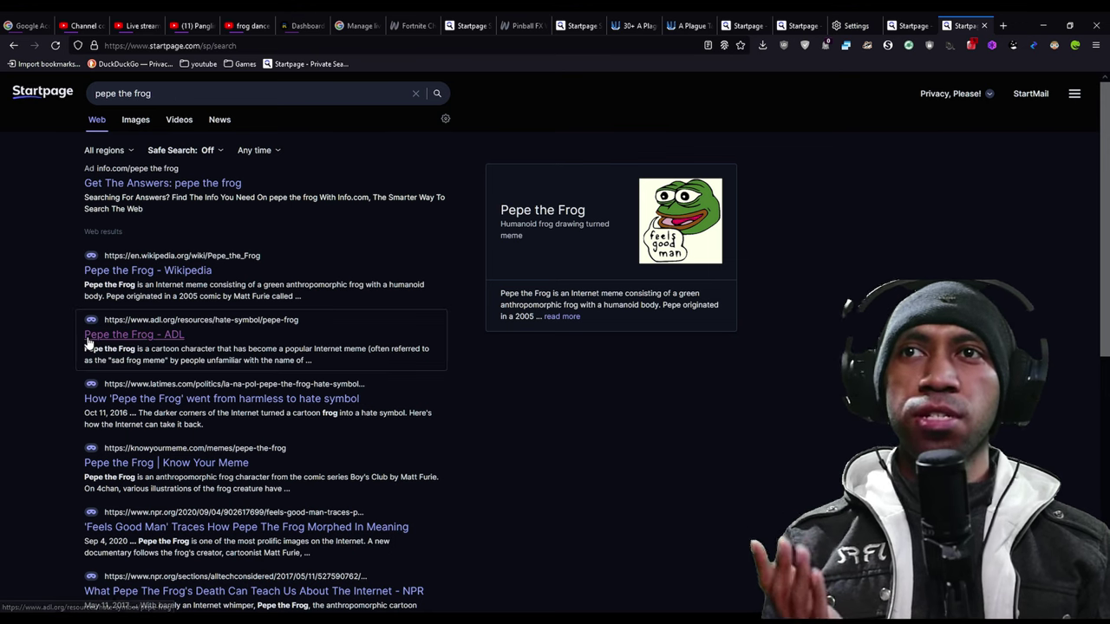
View the Pepe the Frog Wikipedia result directly in a new tab for comparison and close it
middle_click(187, 278)
left_click(959, 21)
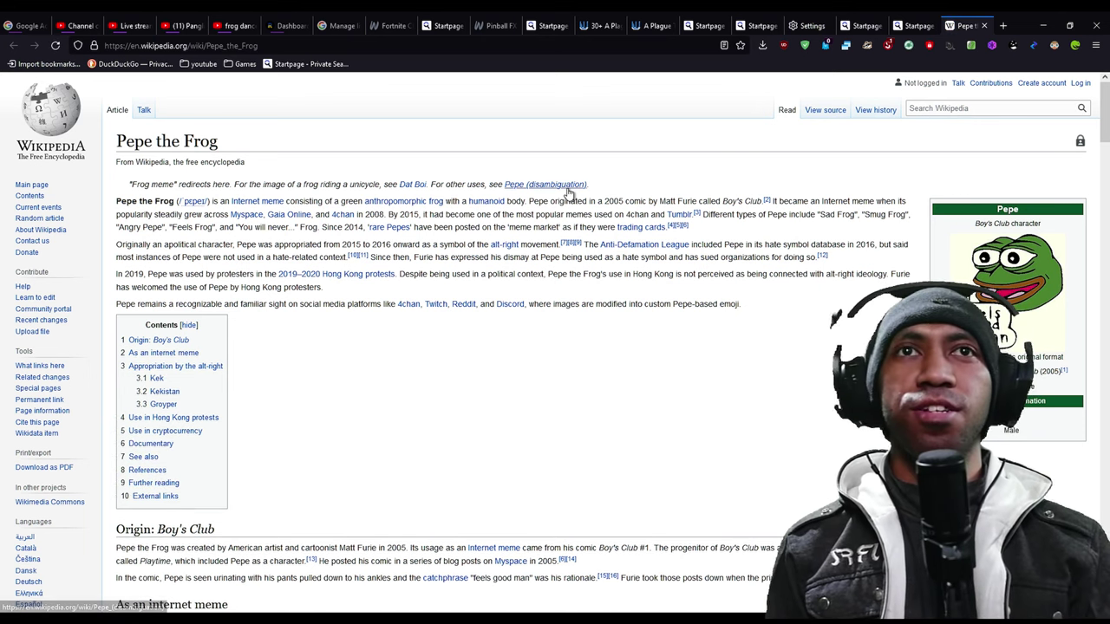
left_click(983, 26)
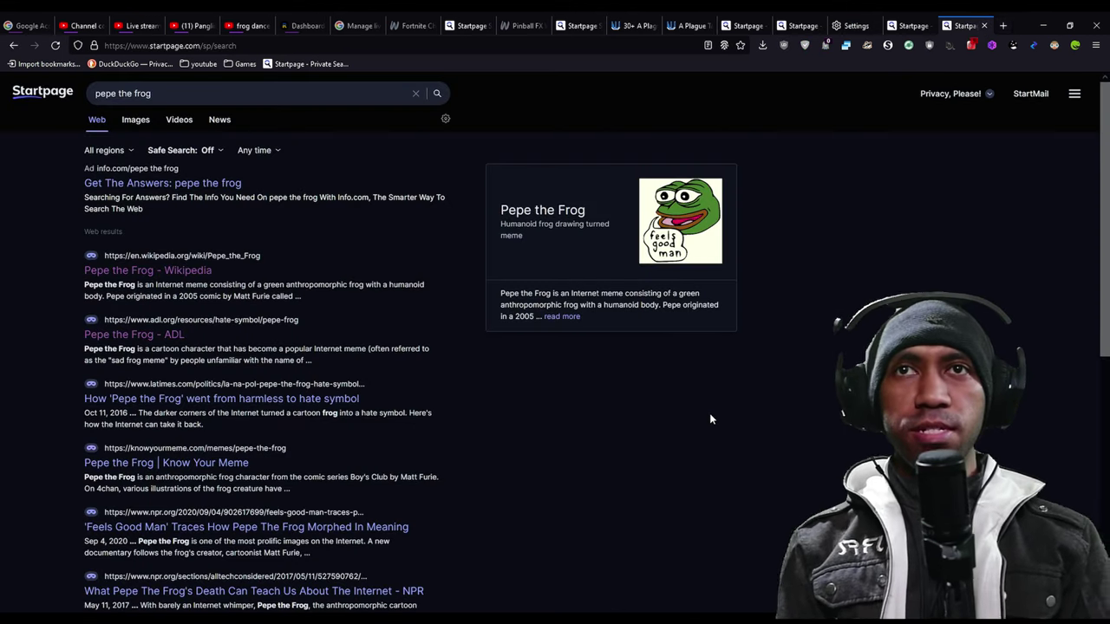